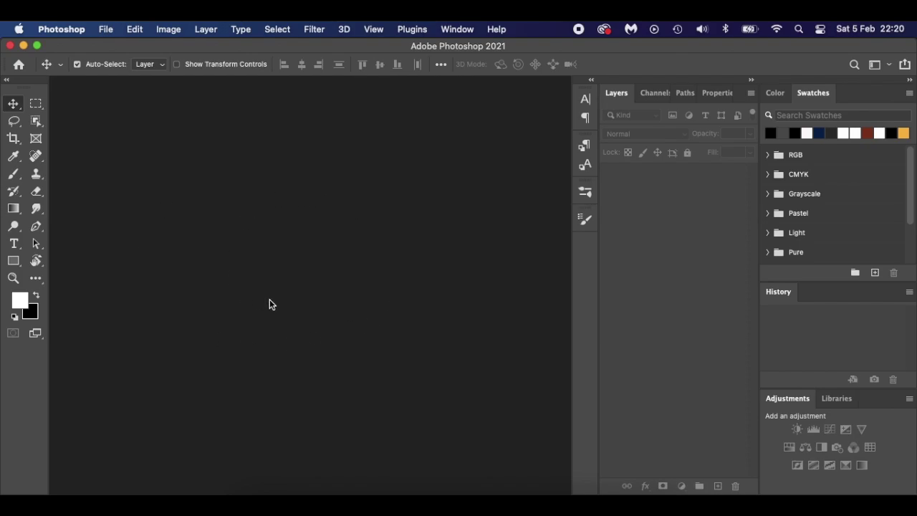
Create a new blank document 2560 × 1440 px at 300 pixels per inch
click(255, 502)
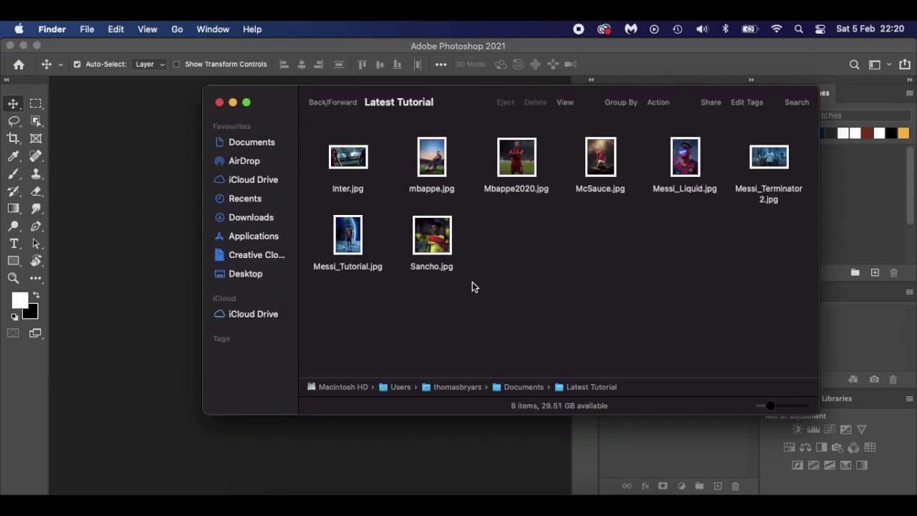
click(146, 244)
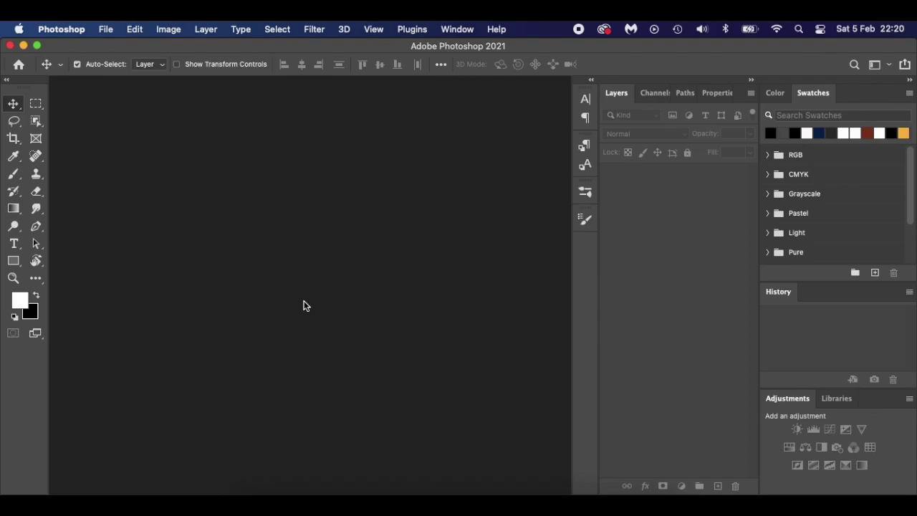
key(super+n)
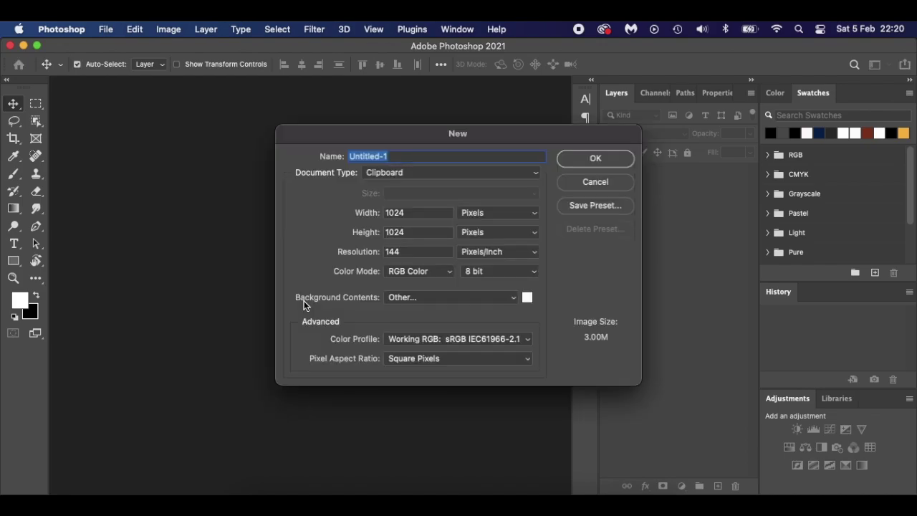
double_click(414, 214)
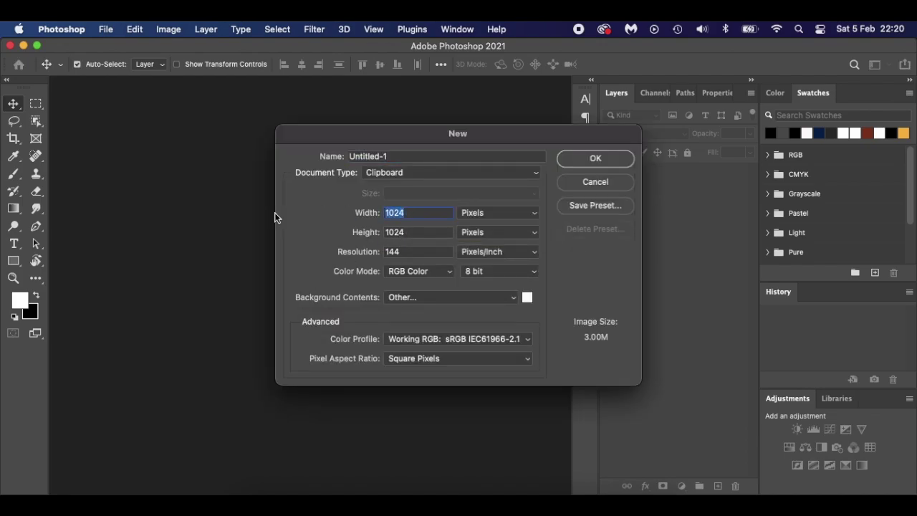
text(2560)
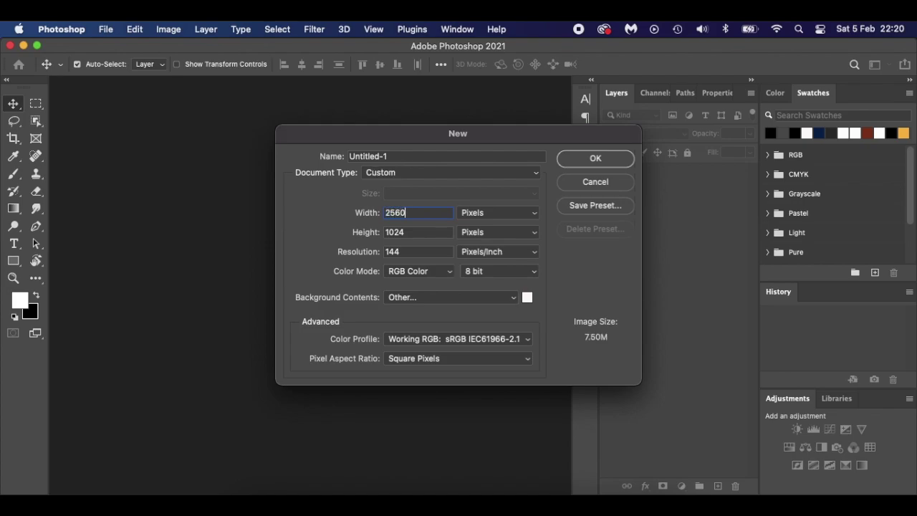
double_click(410, 232)
text(1440)
double_click(403, 251)
text(300)
click(582, 159)
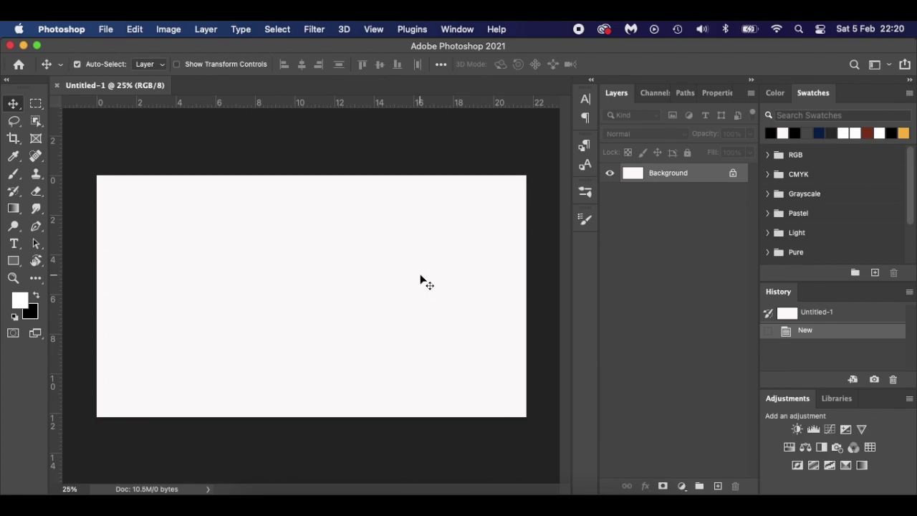
Draw a plain rectangle sized exactly 2560 × 423 px
click(13, 262)
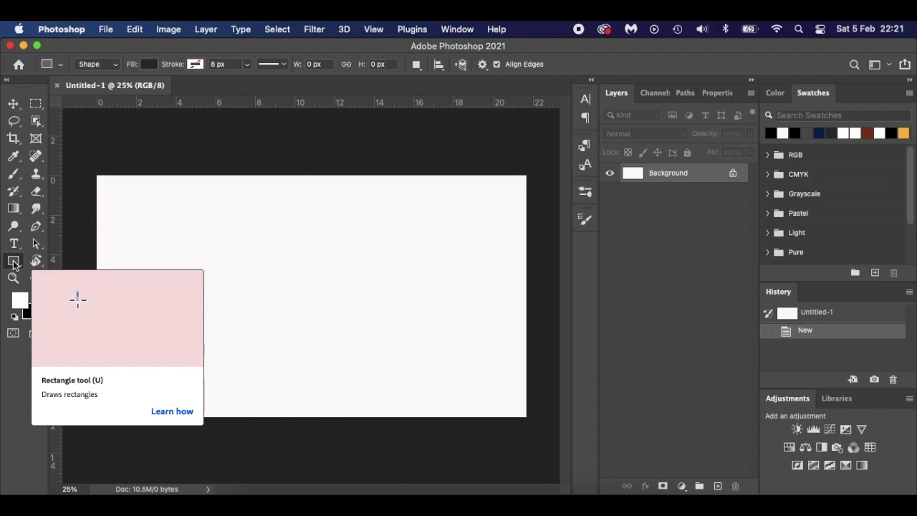
right_click(14, 263)
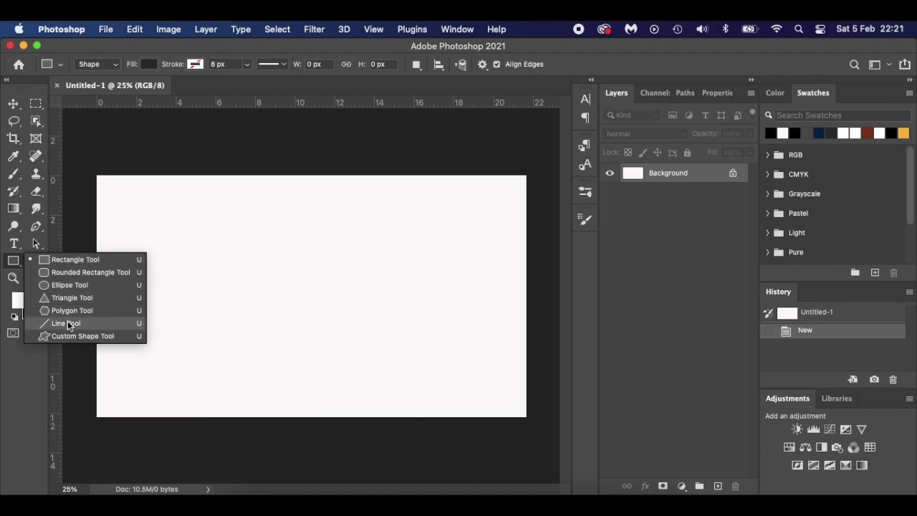
click(69, 263)
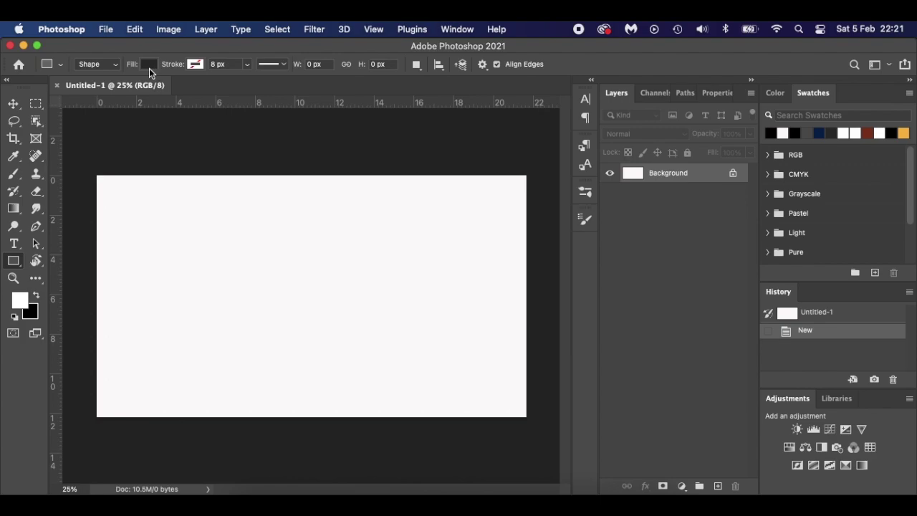
click(288, 262)
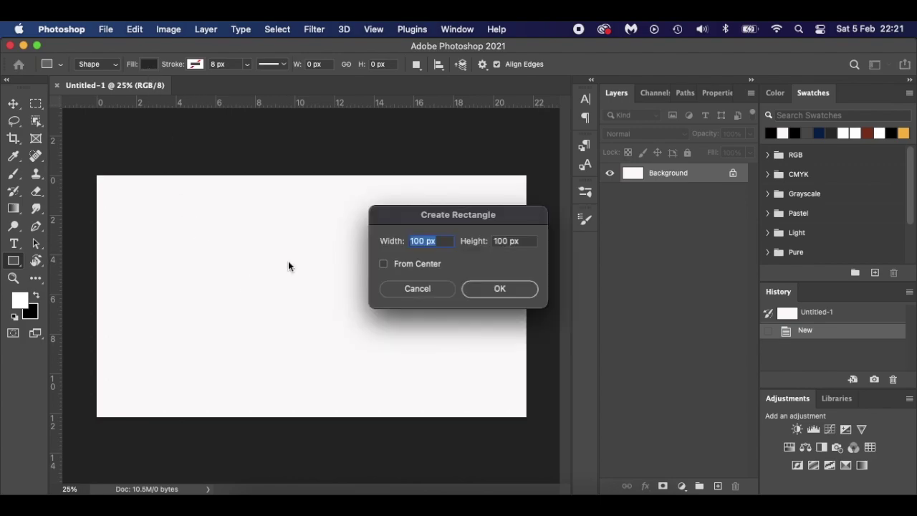
text(2560)
key(Tab)
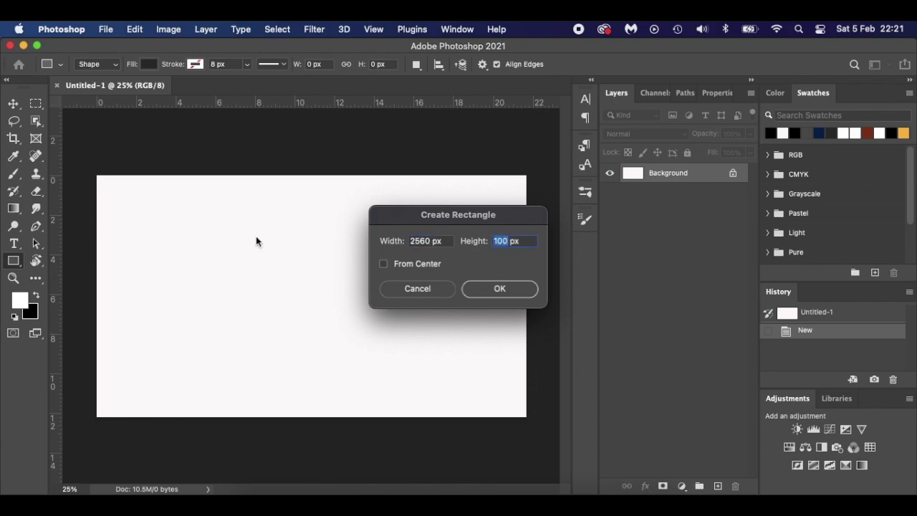
text(423)
click(481, 287)
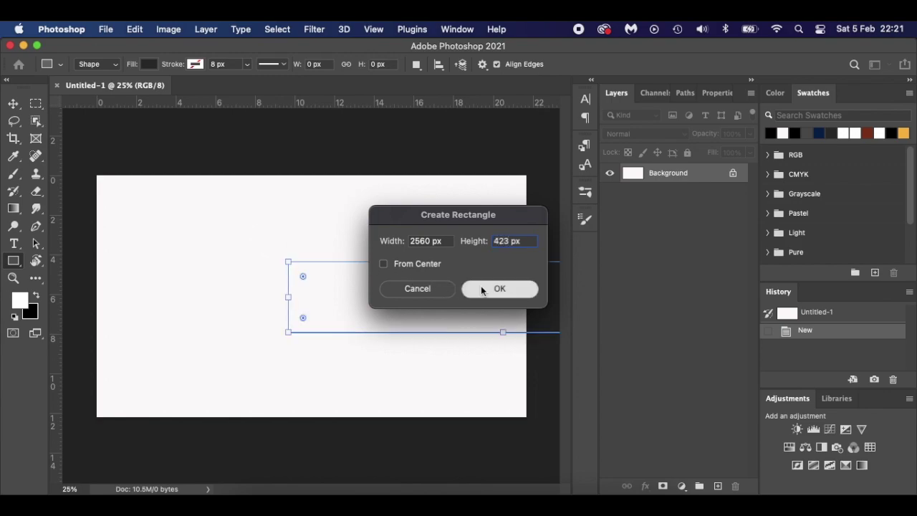
Align the rectangle with the Background, centring it horizontally and vertically on the canvas
click(616, 92)
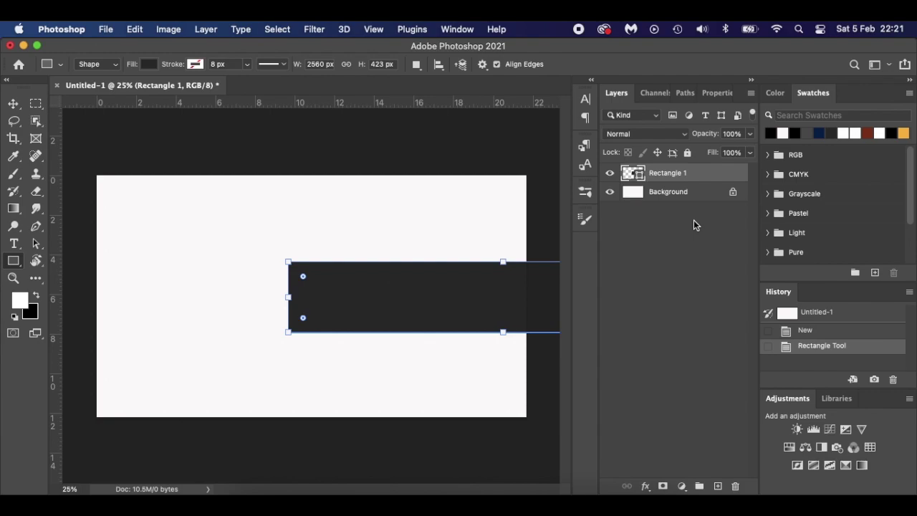
click(703, 193)
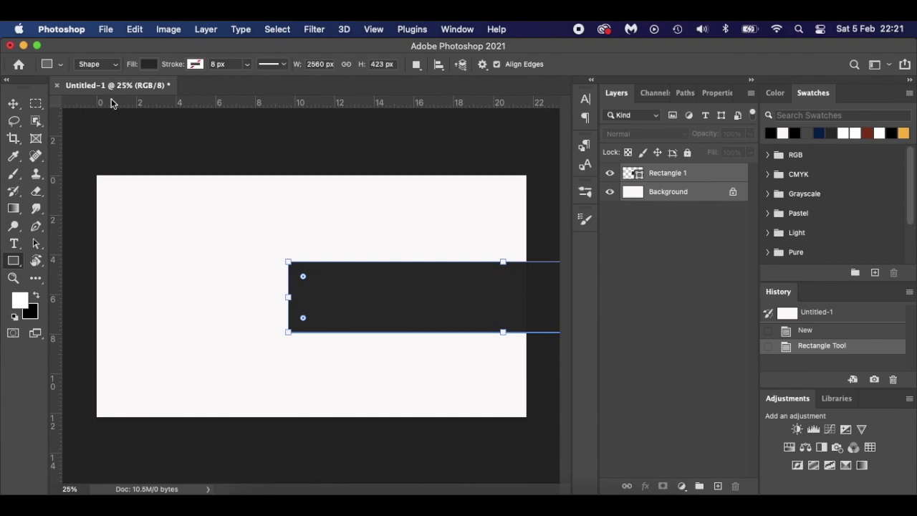
click(13, 104)
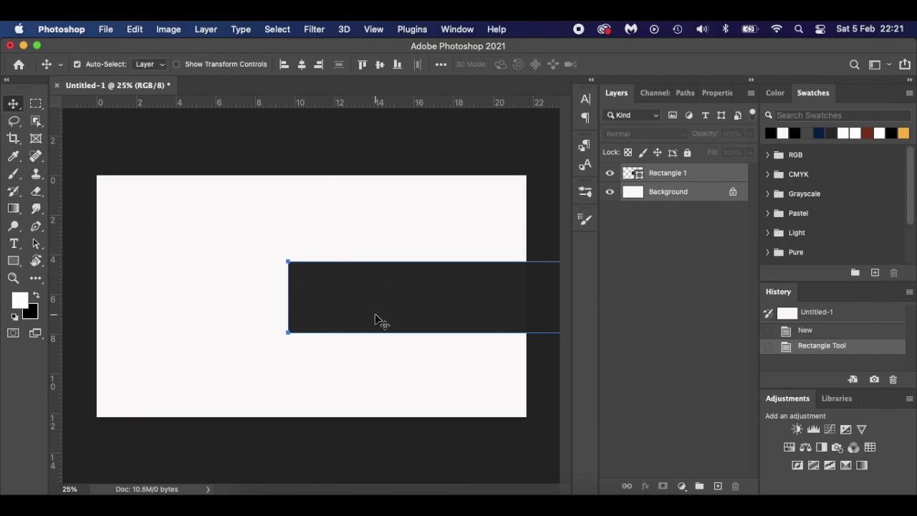
click(302, 64)
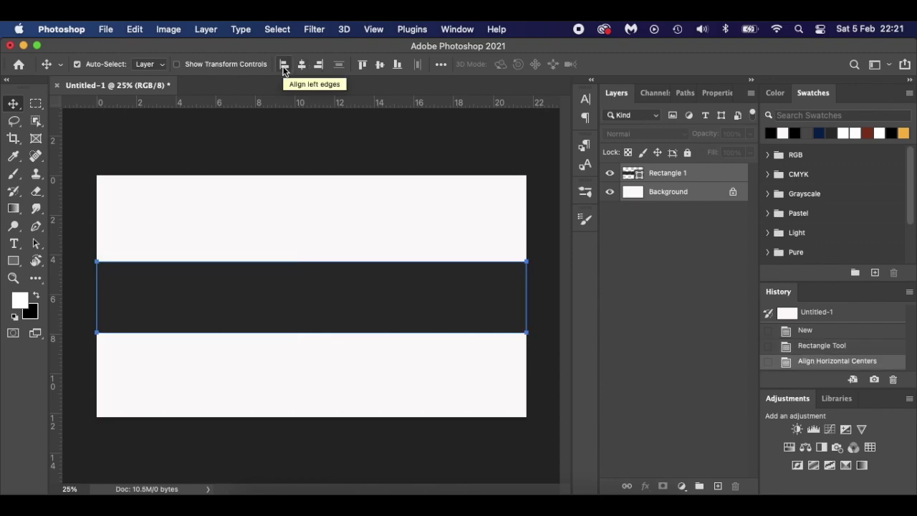
click(380, 66)
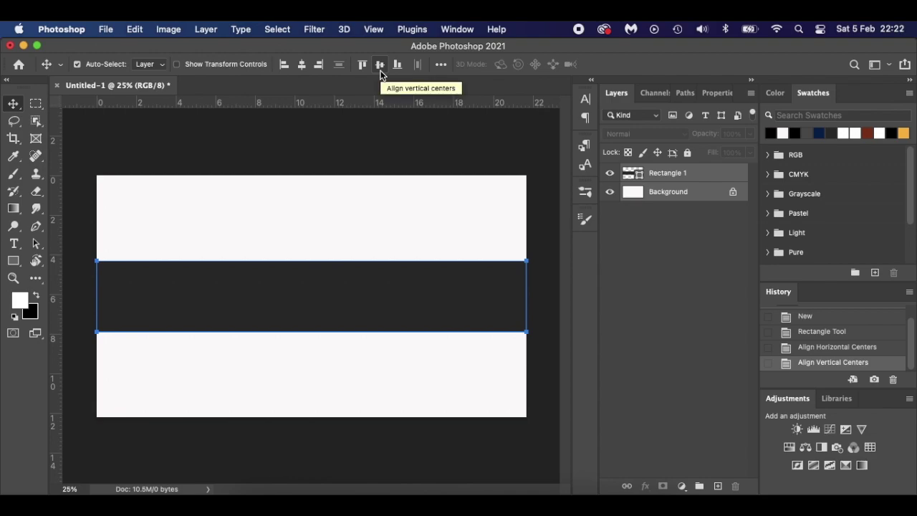
click(364, 66)
click(398, 67)
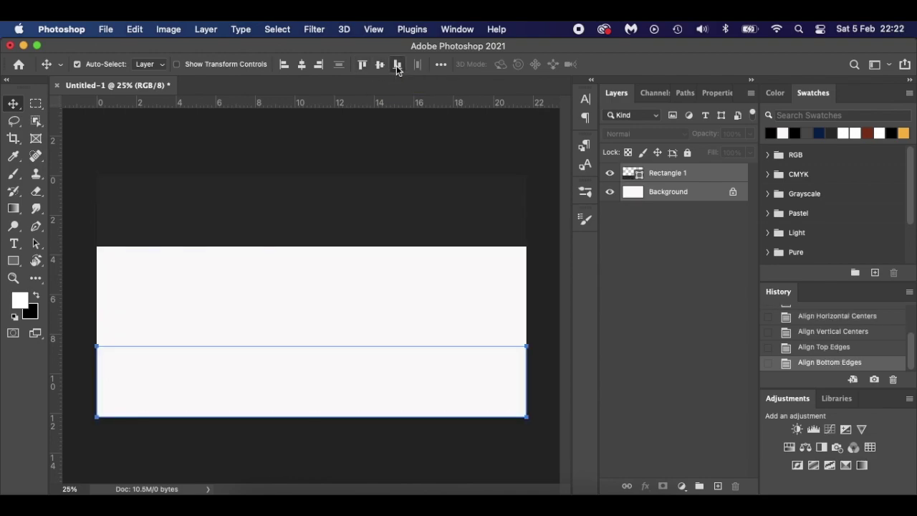
click(380, 66)
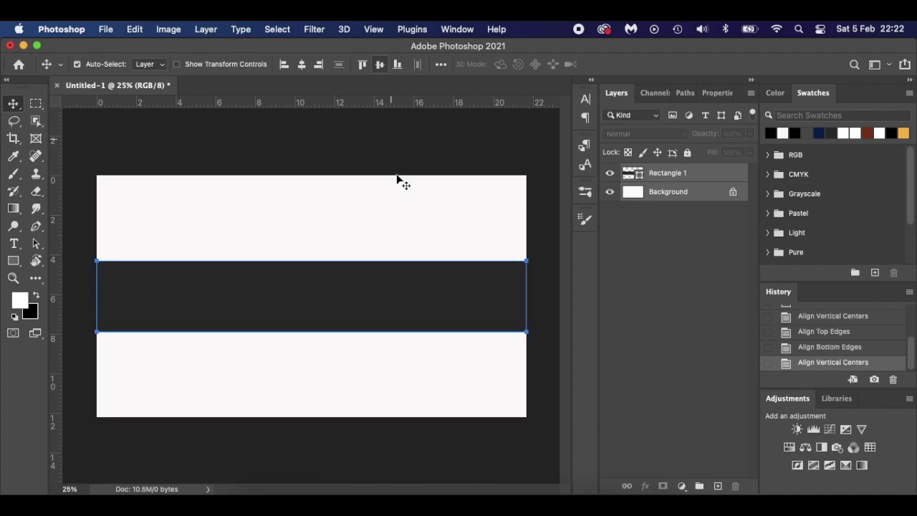
click(680, 283)
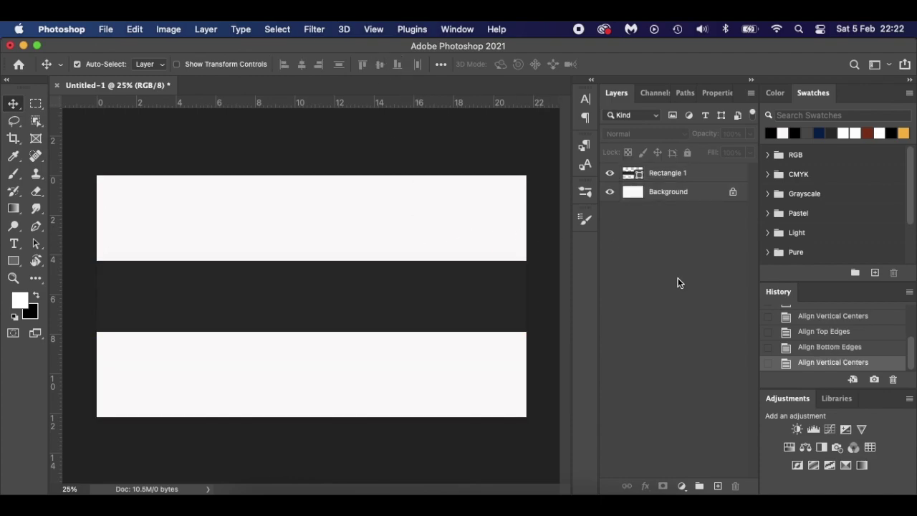
Pick a lighter grey fill and create an 1855 × 423 px rectangle
click(15, 263)
click(148, 63)
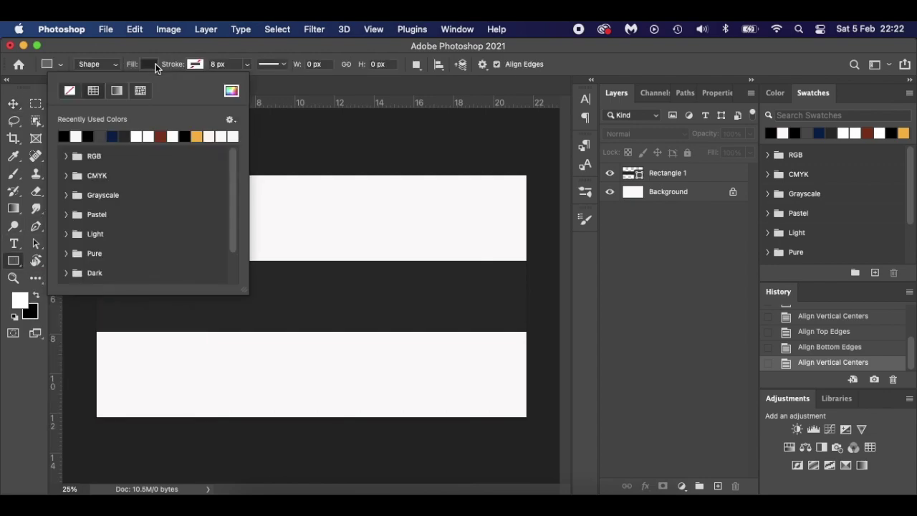
click(101, 137)
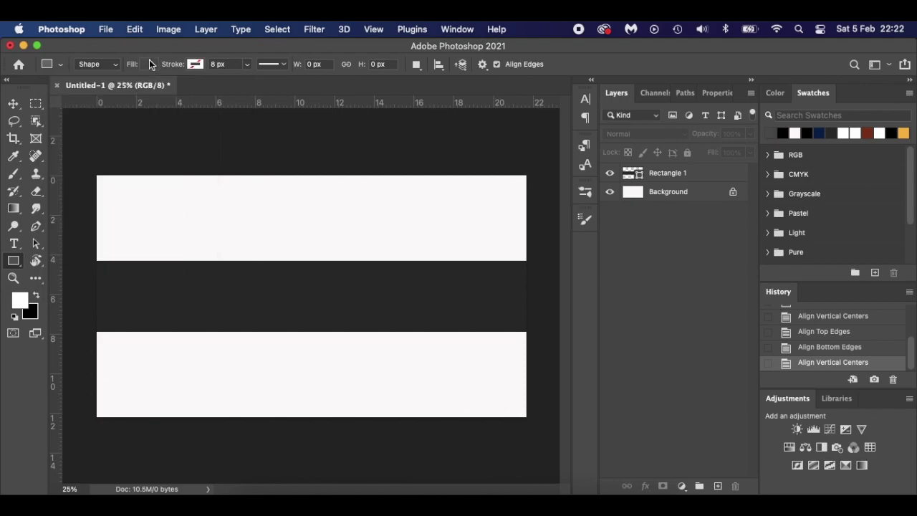
click(263, 265)
click(299, 234)
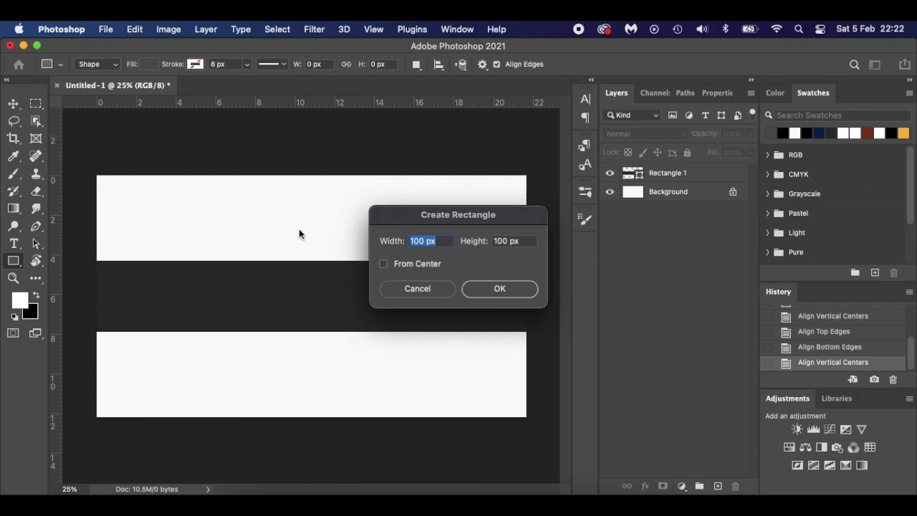
text(1855)
key(Tab)
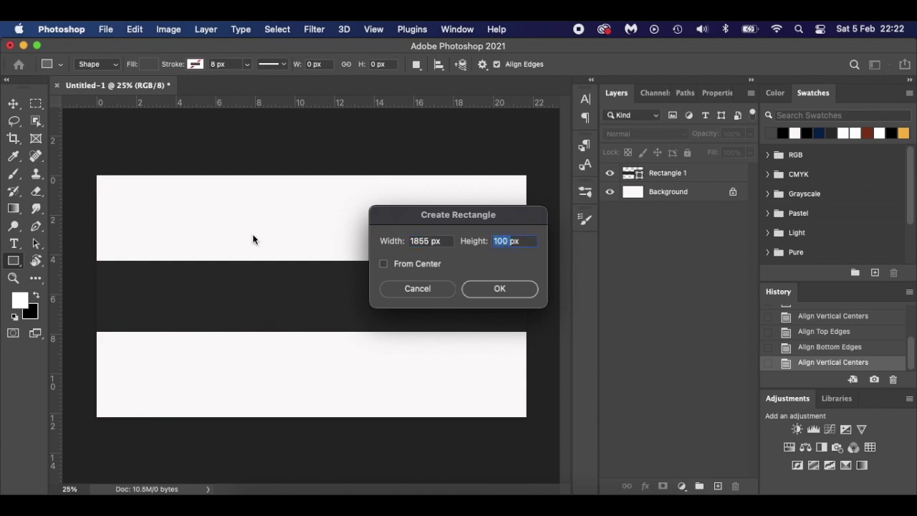
text(423)
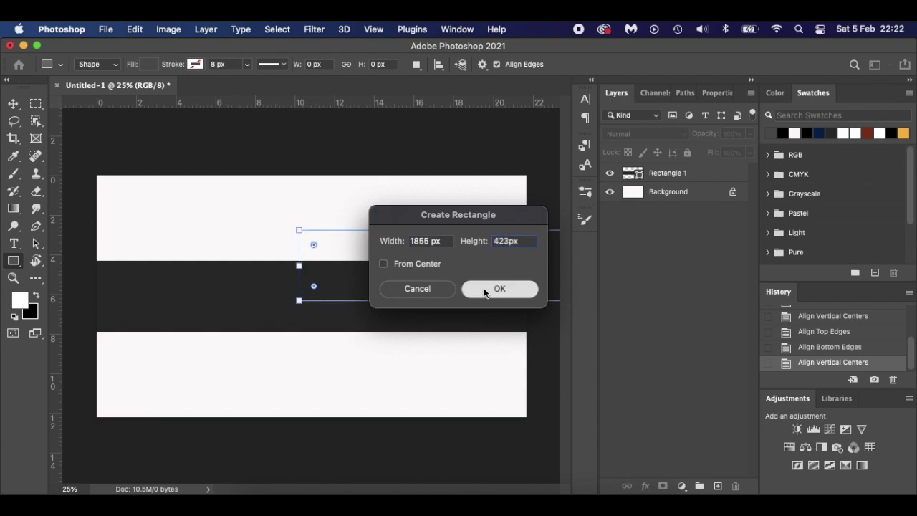
click(484, 287)
Select all three layers and centre them horizontally and vertically on the canvas
click(612, 91)
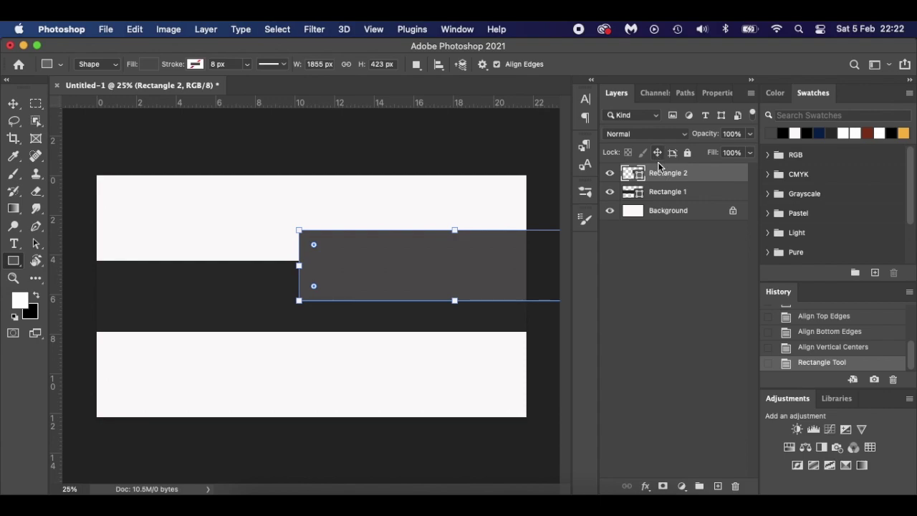
shift+click(690, 214)
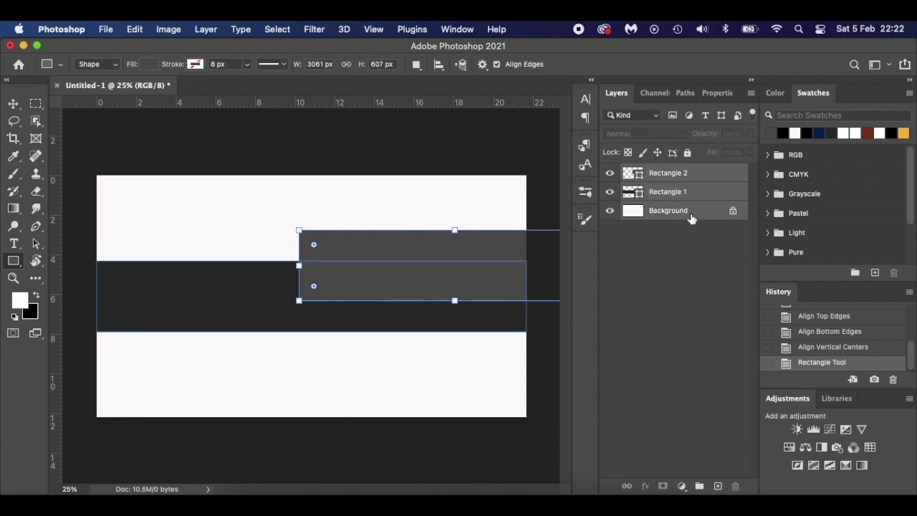
click(15, 102)
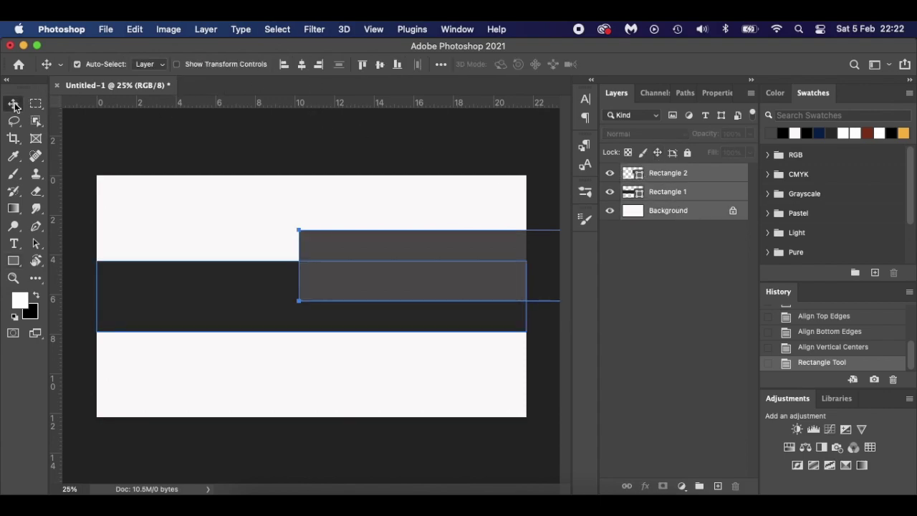
click(302, 64)
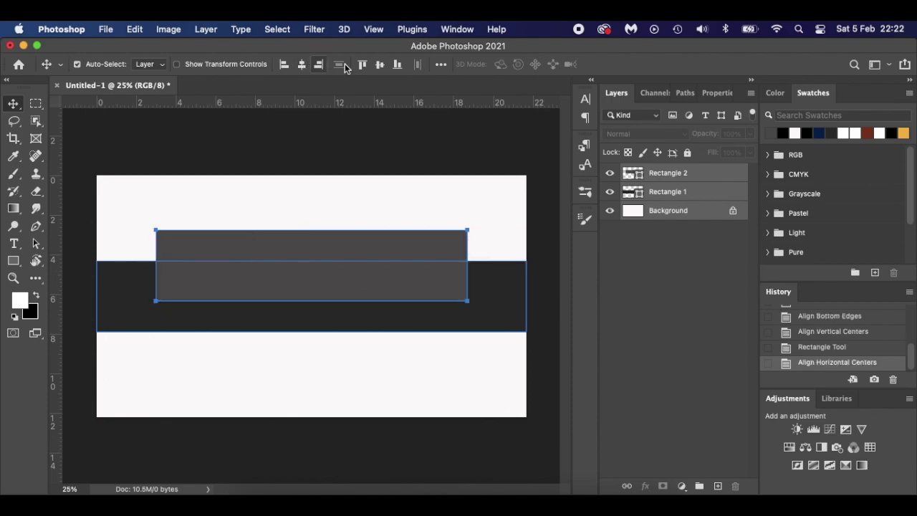
click(380, 64)
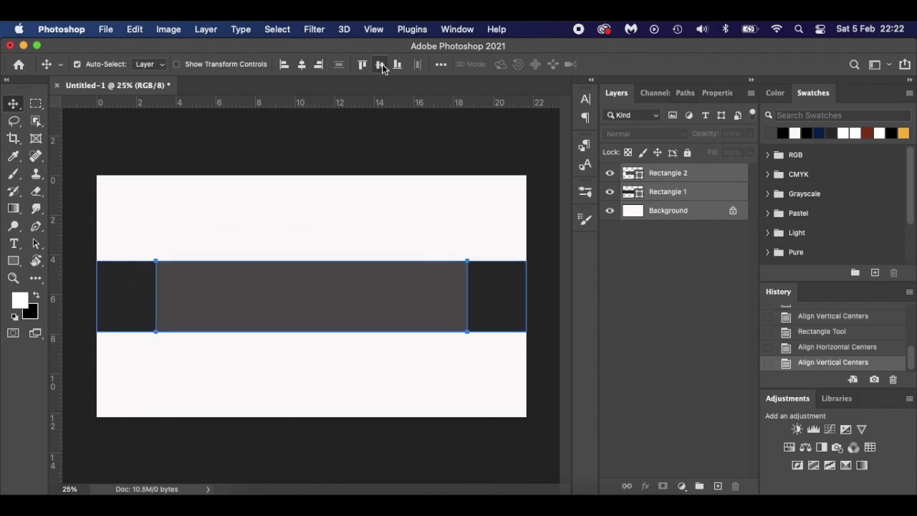
Create a 1546 × 423 px rectangle filled with dark red
click(13, 260)
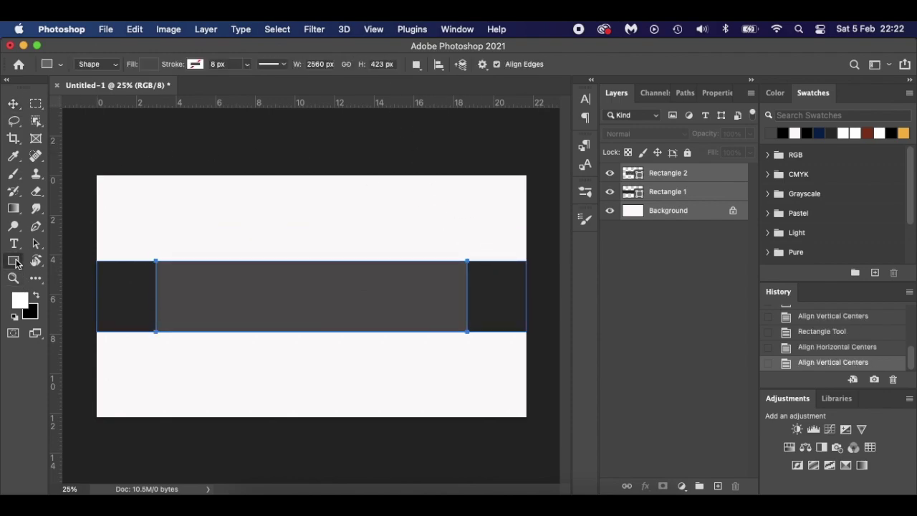
click(255, 221)
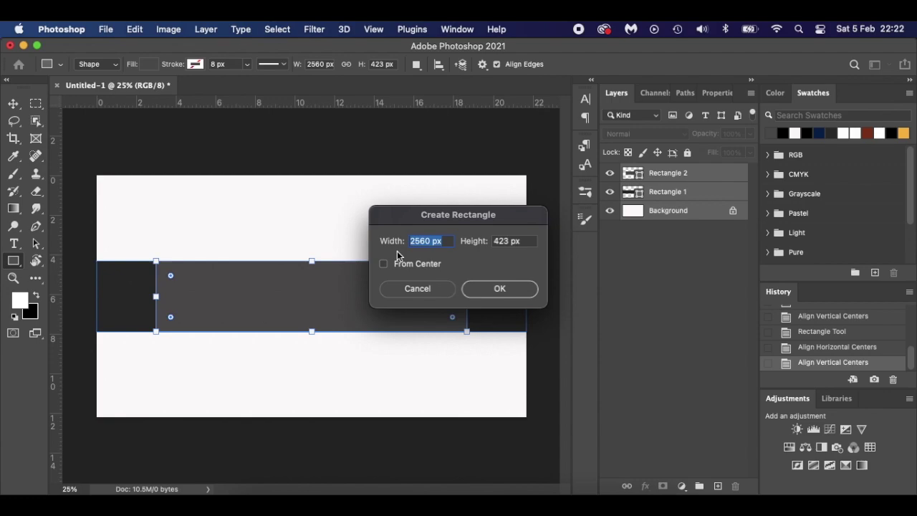
text(1546)
click(512, 290)
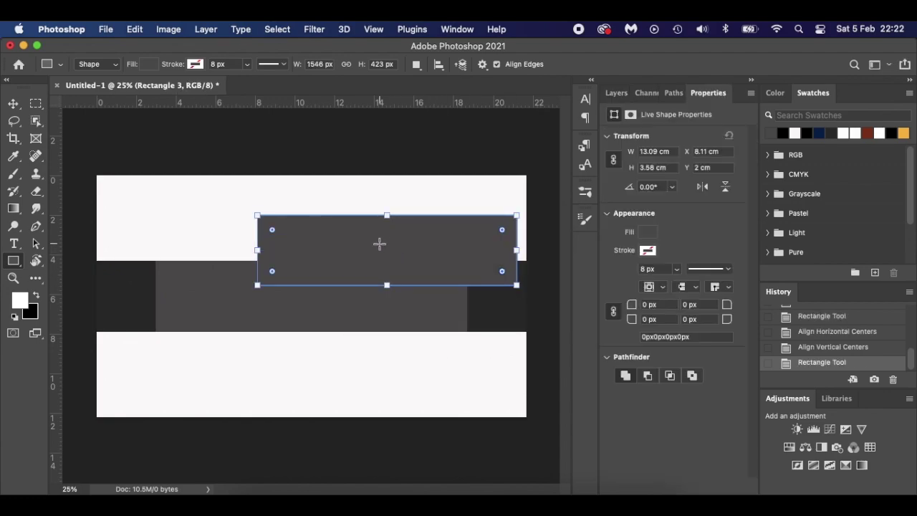
click(148, 64)
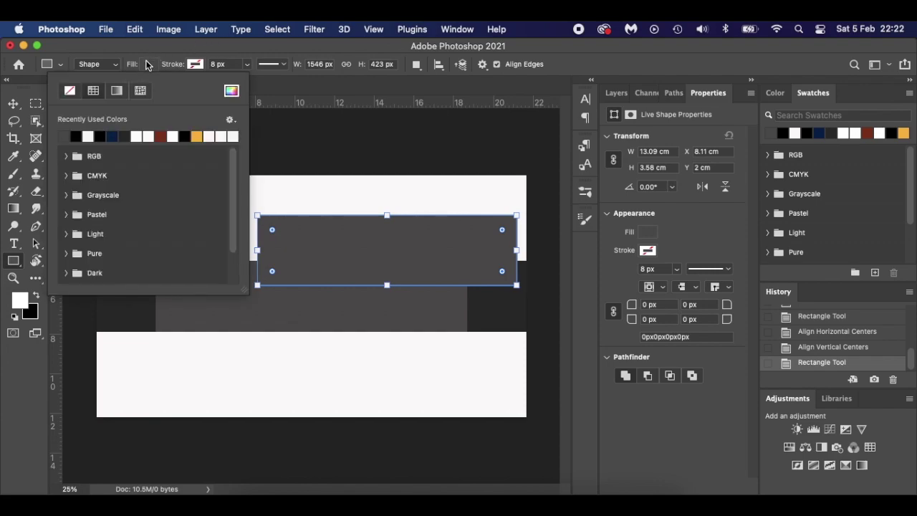
click(161, 136)
click(150, 64)
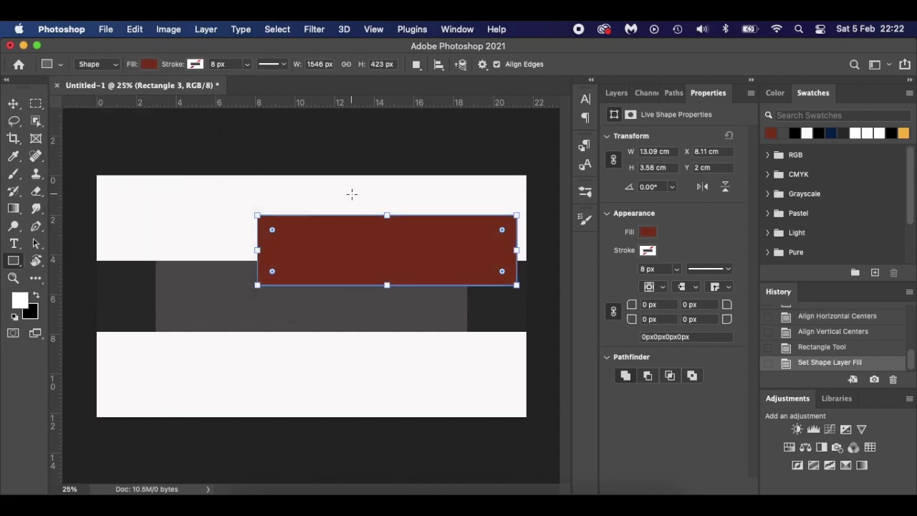
Select all layers down to Background and centre the red rectangle horizontally and vertically
click(616, 93)
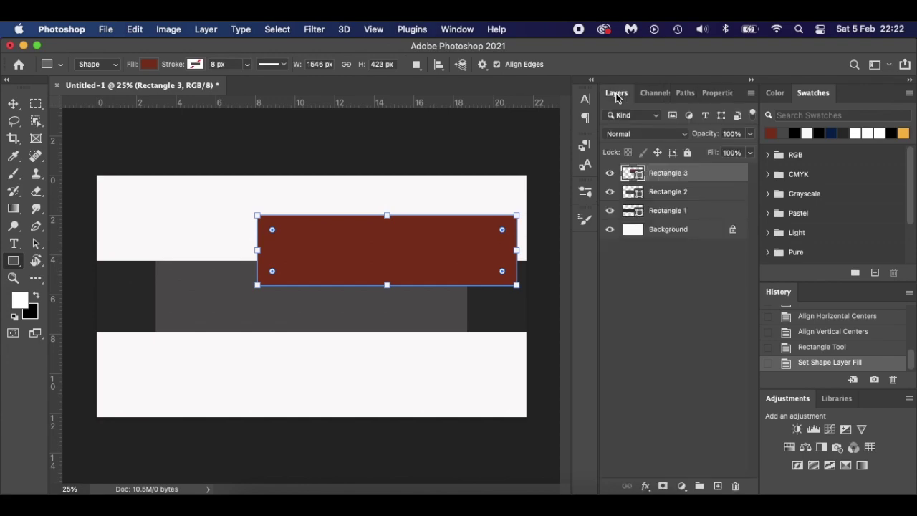
shift+click(694, 235)
key(v)
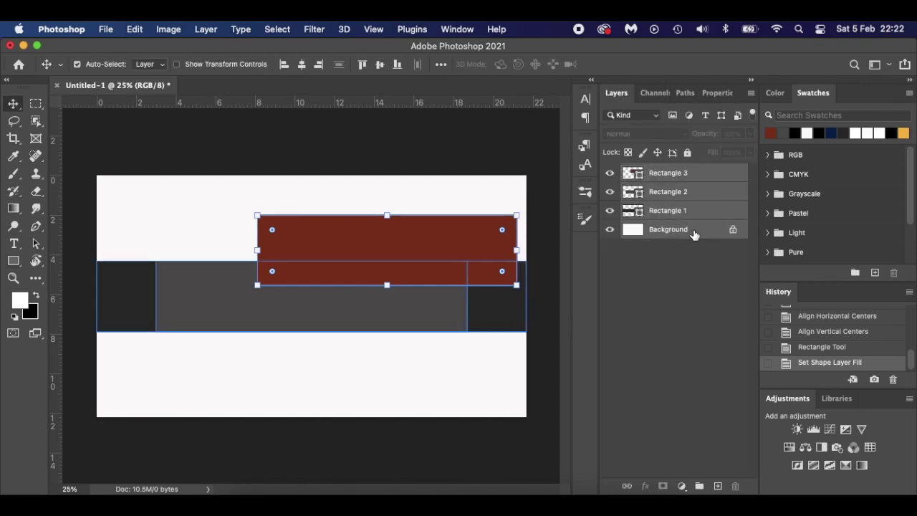
click(302, 64)
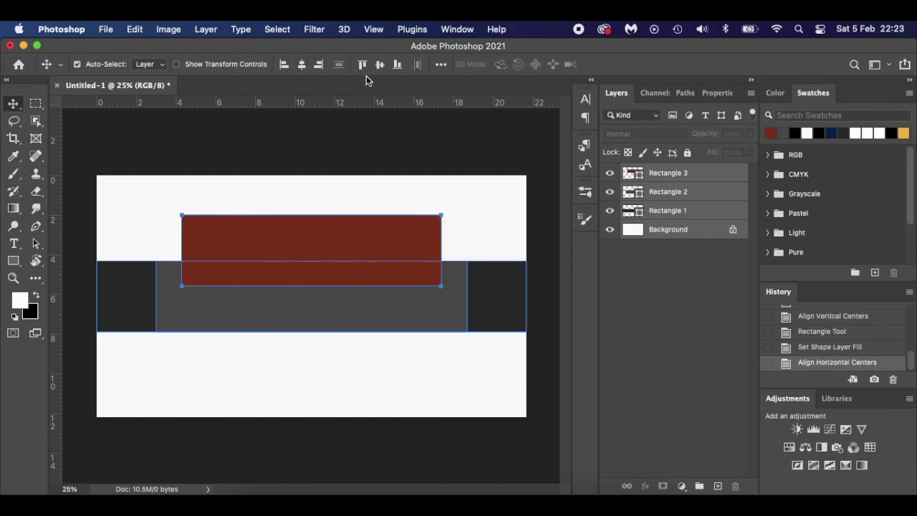
click(380, 64)
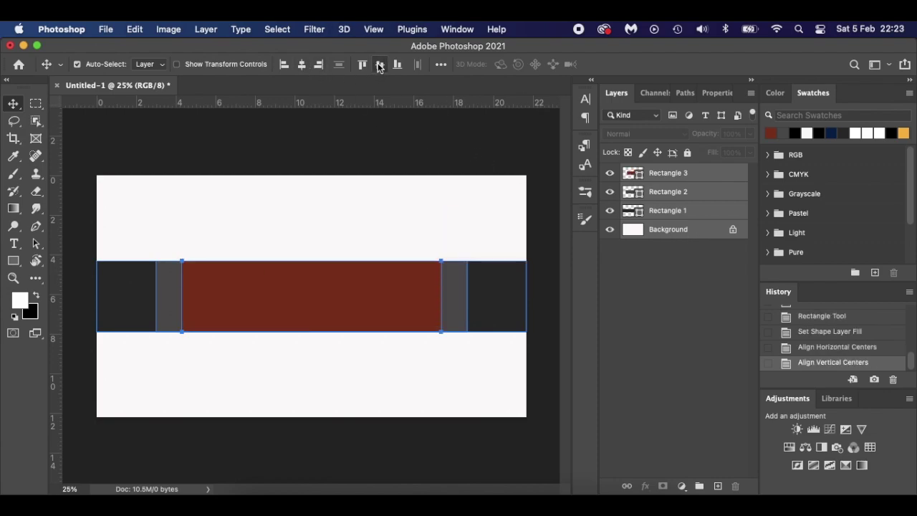
click(423, 228)
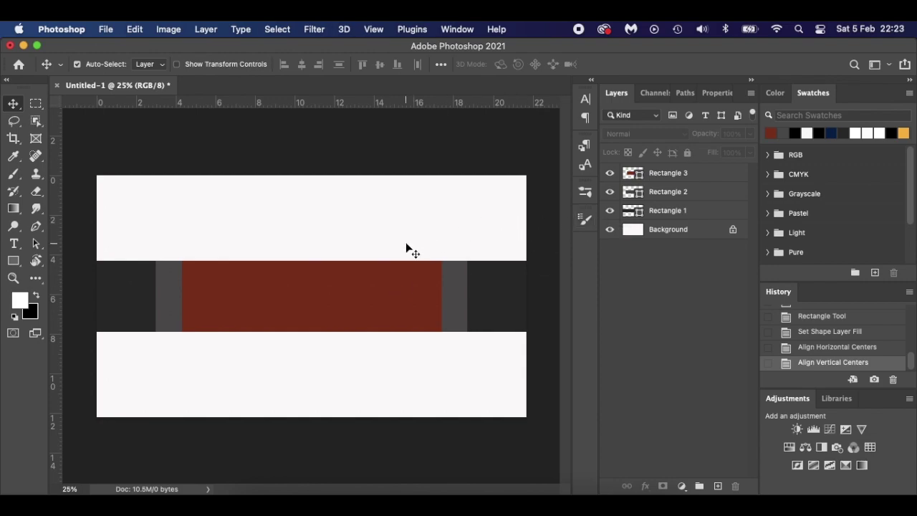
Add horizontal guides at the band's top and bottom edges
click(708, 175)
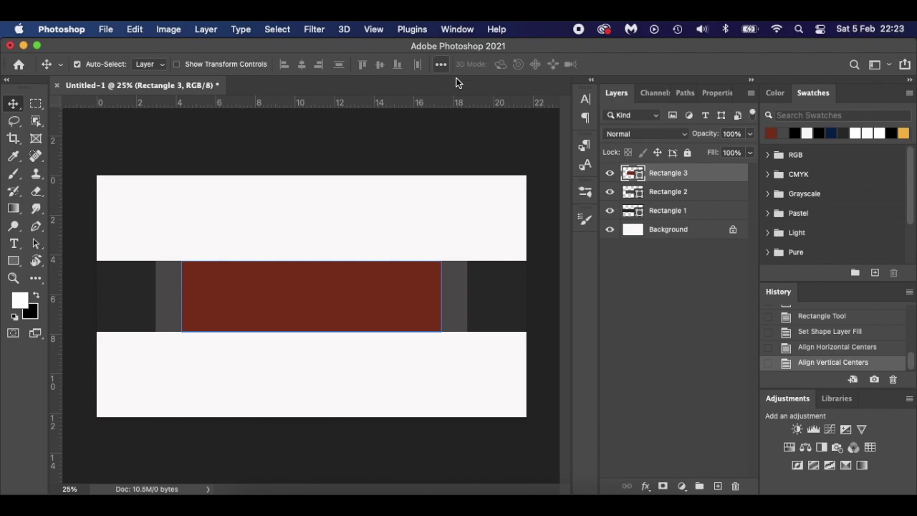
key(super+0)
key(super+minus)
drag(429, 104, 434, 261)
drag(446, 100, 450, 332)
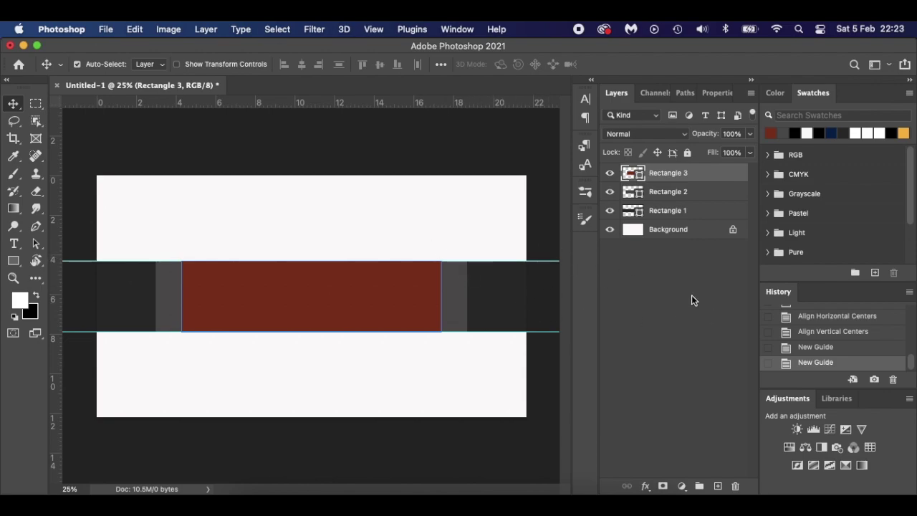
Add vertical guides at the left and right edges of the red and grey rectangles
drag(55, 285, 182, 315)
drag(58, 323, 440, 327)
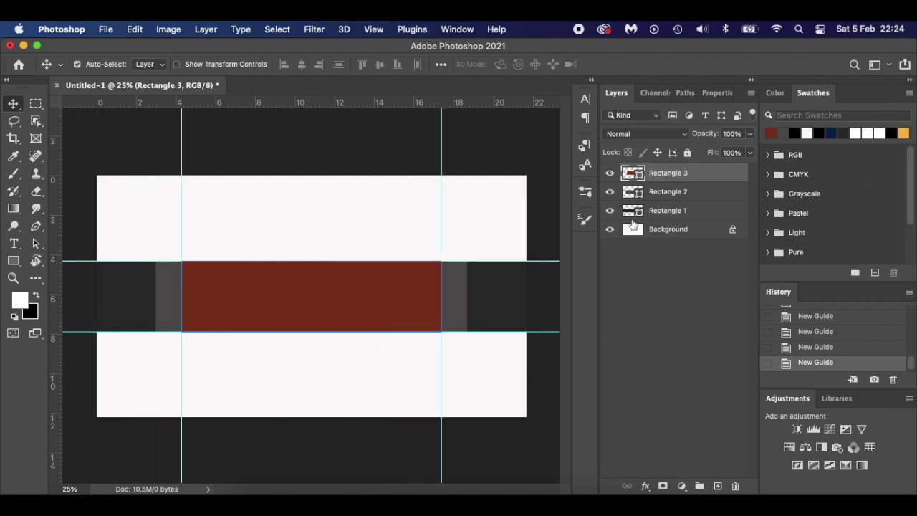
click(706, 192)
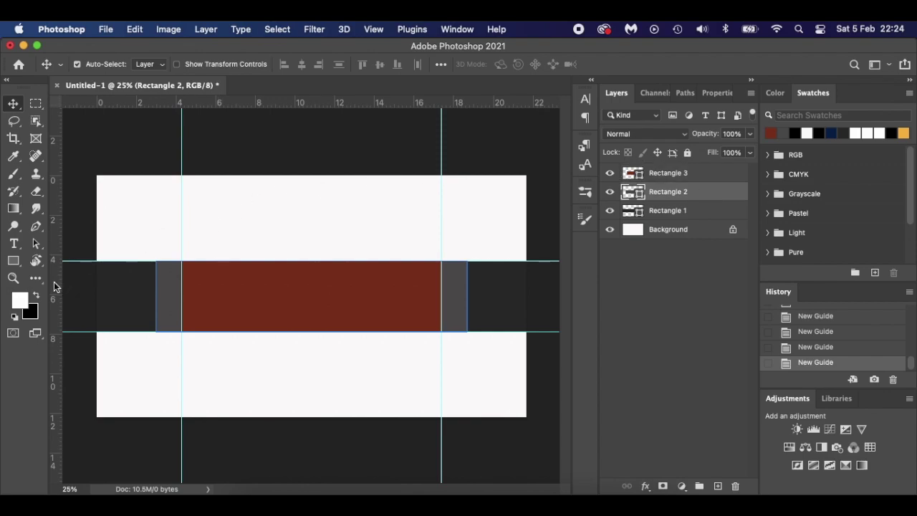
drag(54, 283, 153, 291)
drag(57, 307, 467, 317)
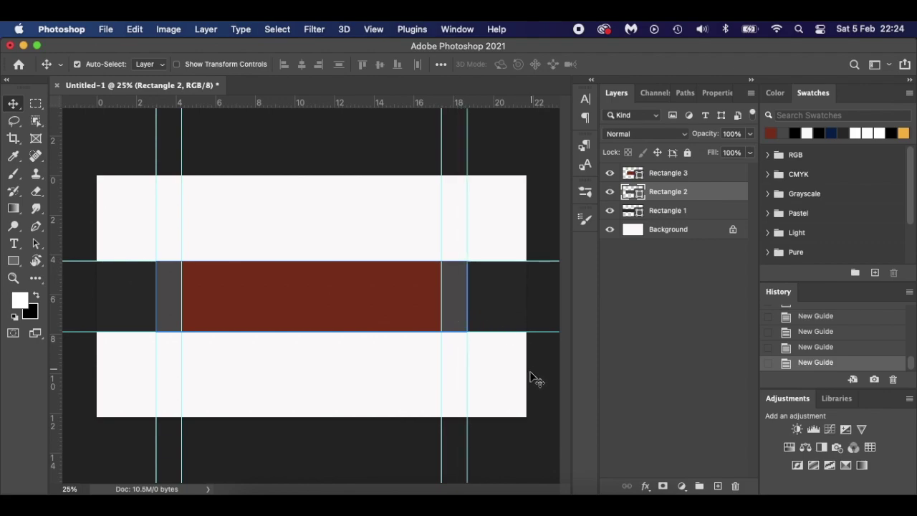
click(698, 211)
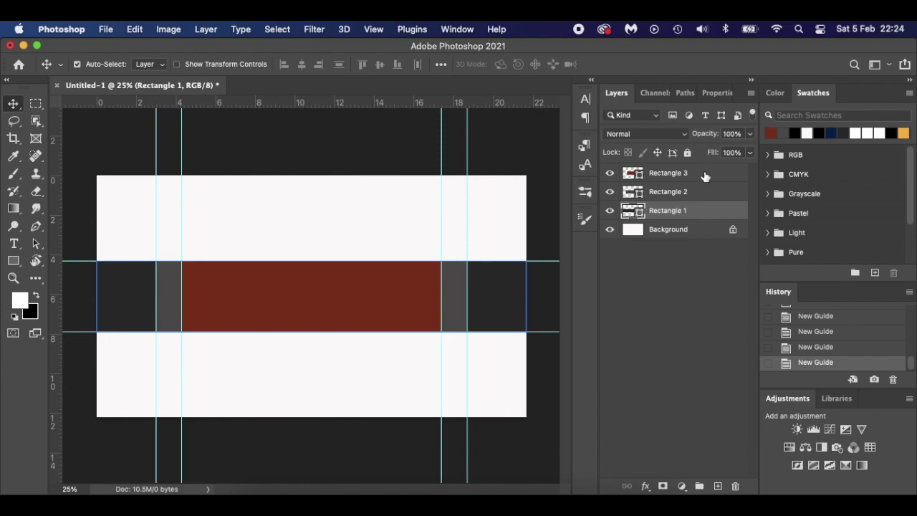
Delete Rectangle 1–3 so only the guides remain, then open the Latest Tutorial folder in Finder
shift+click(705, 174)
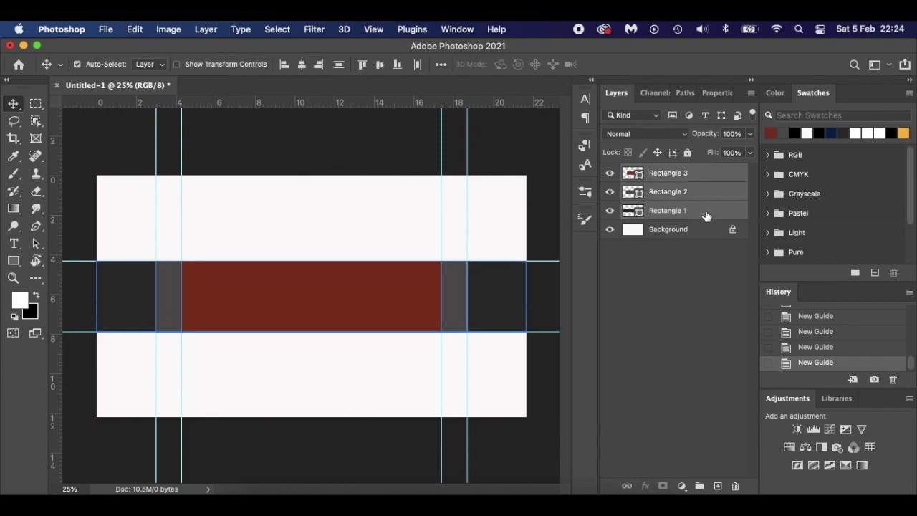
drag(705, 214, 736, 486)
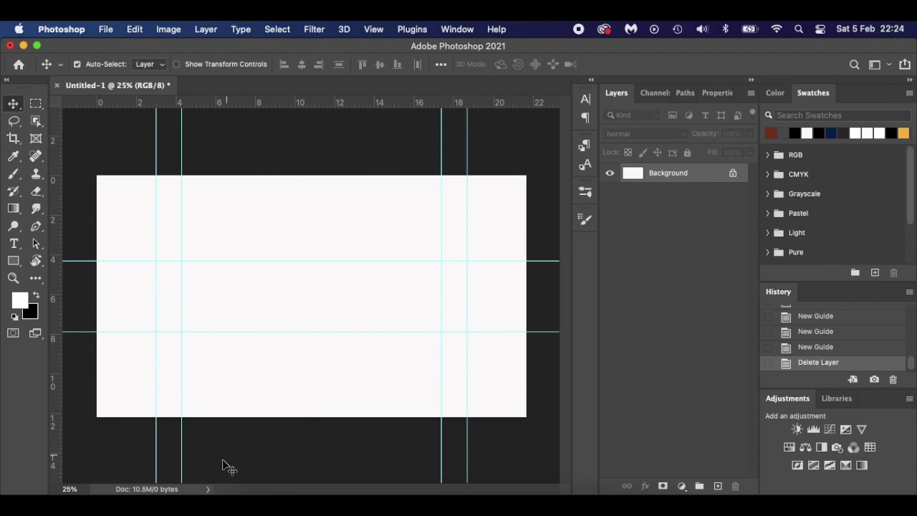
click(243, 495)
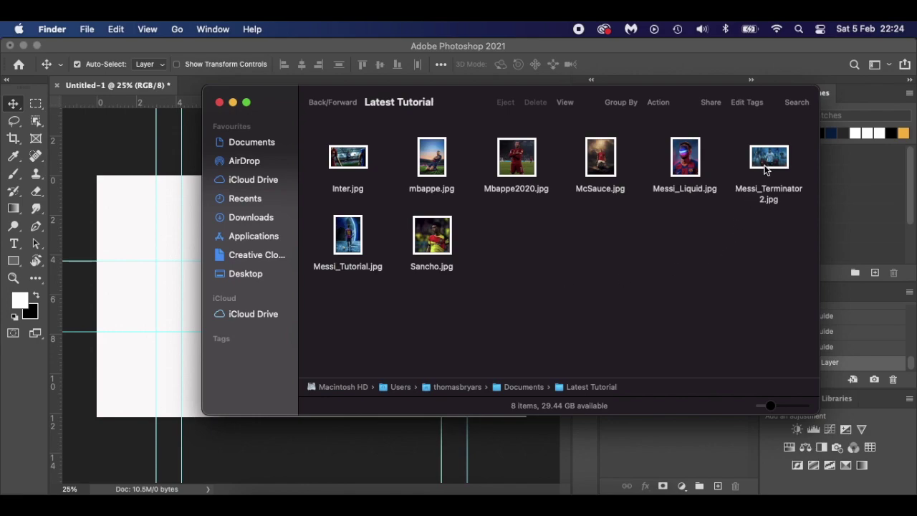
Place Messi_Terminator2.jpg from Finder onto the canvas as the background
drag(774, 159, 165, 288)
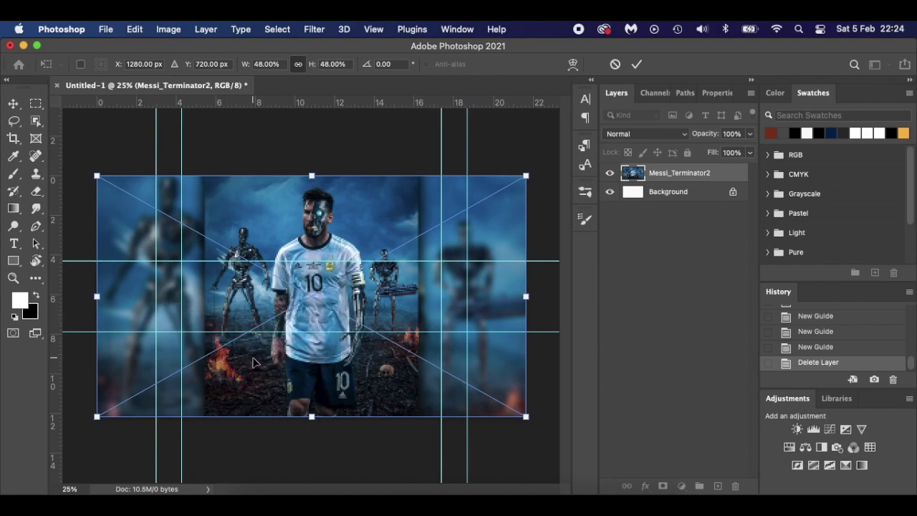
key(Return)
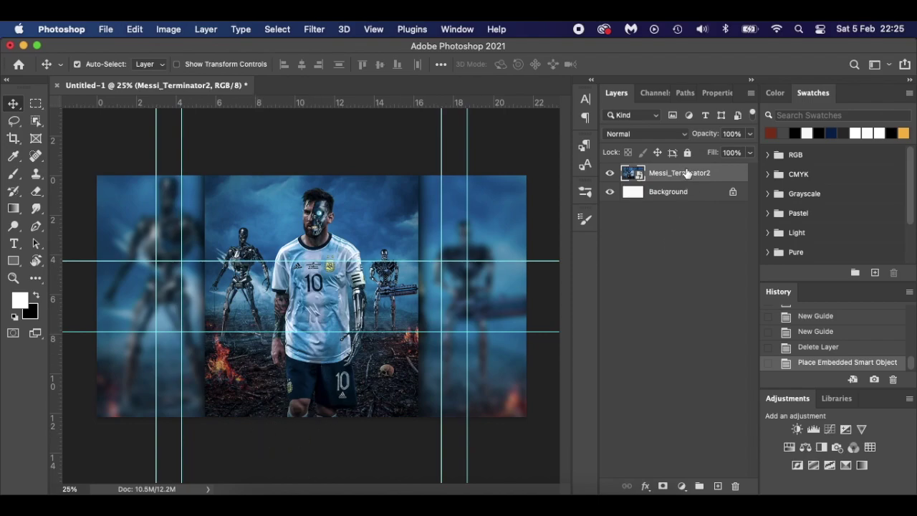
Duplicate Messi_Terminator2, hide the original, and mask the copy to the band between the outer guides
key(super+j)
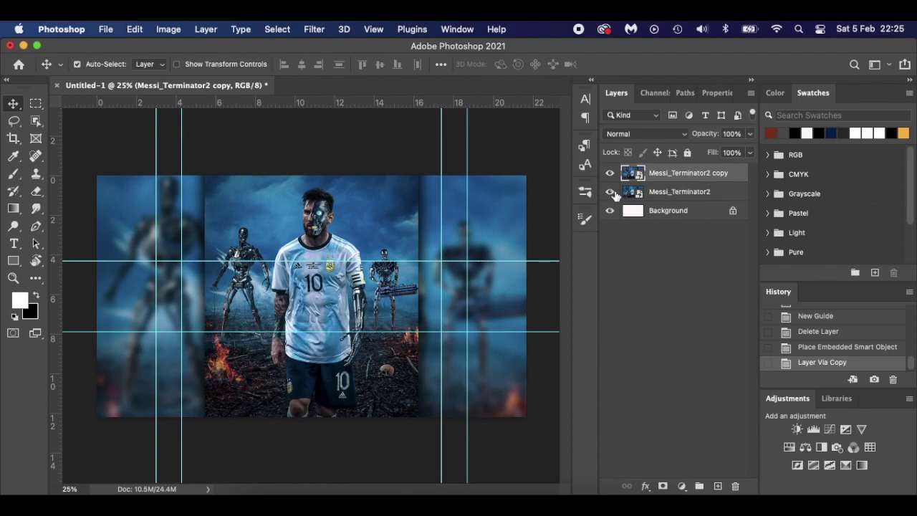
click(610, 192)
click(37, 105)
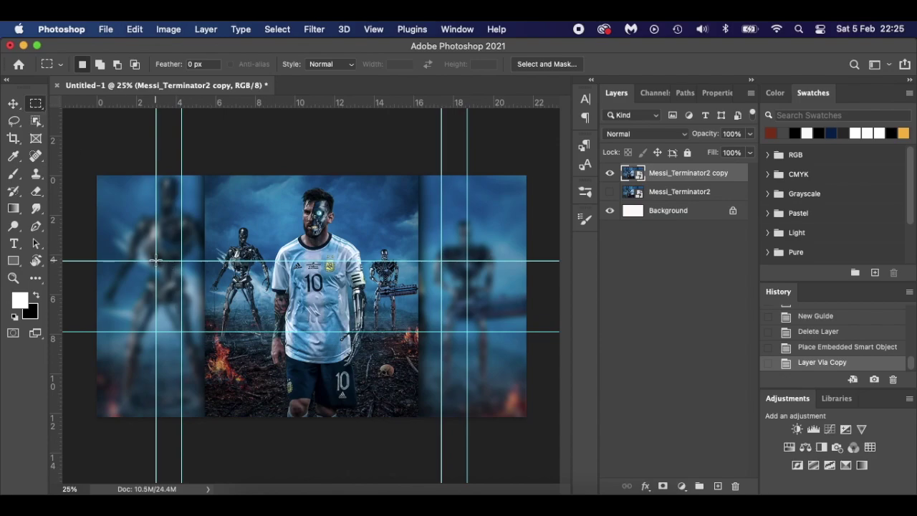
drag(156, 260, 466, 333)
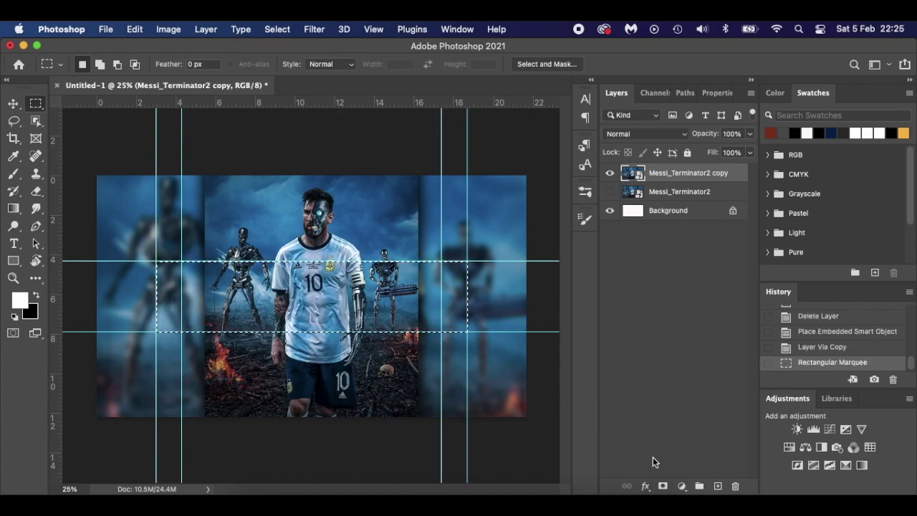
click(663, 486)
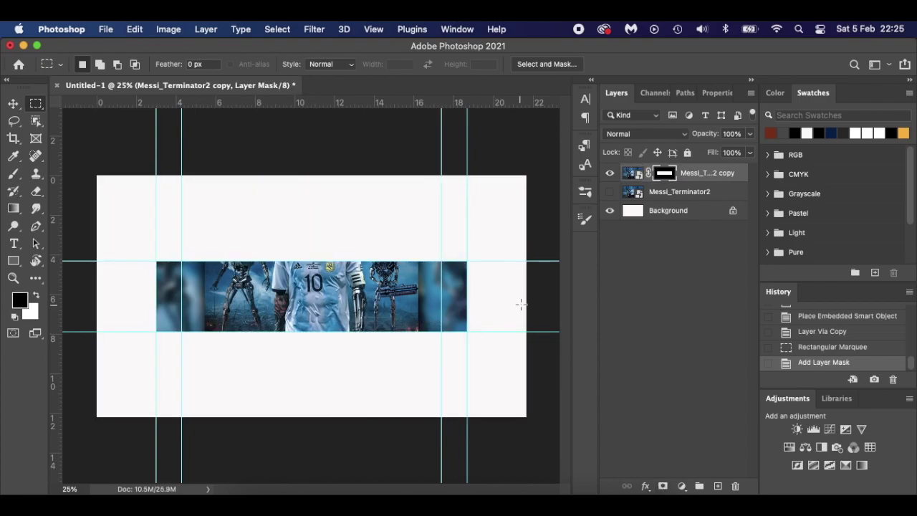
click(693, 335)
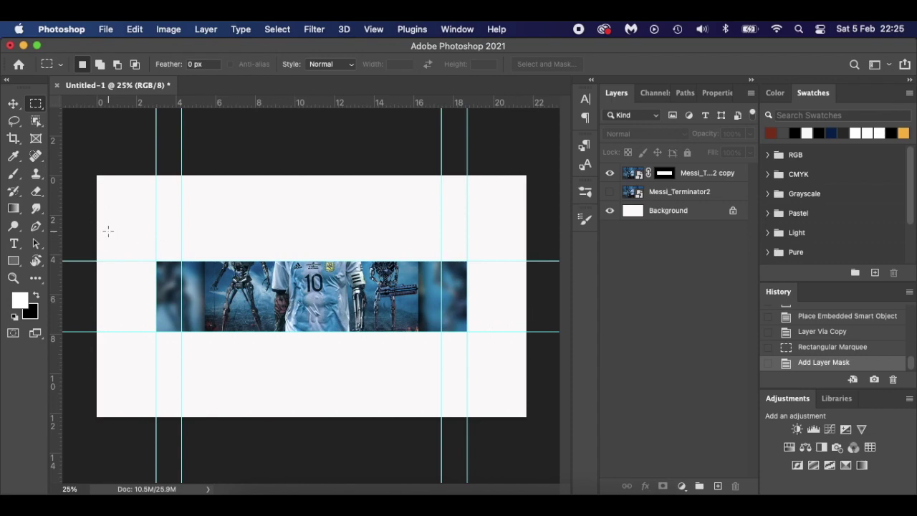
Draw a grey rectangle over the band's left side, rotate it 20°, and trim it to 2.81 × 4.88 cm
click(13, 262)
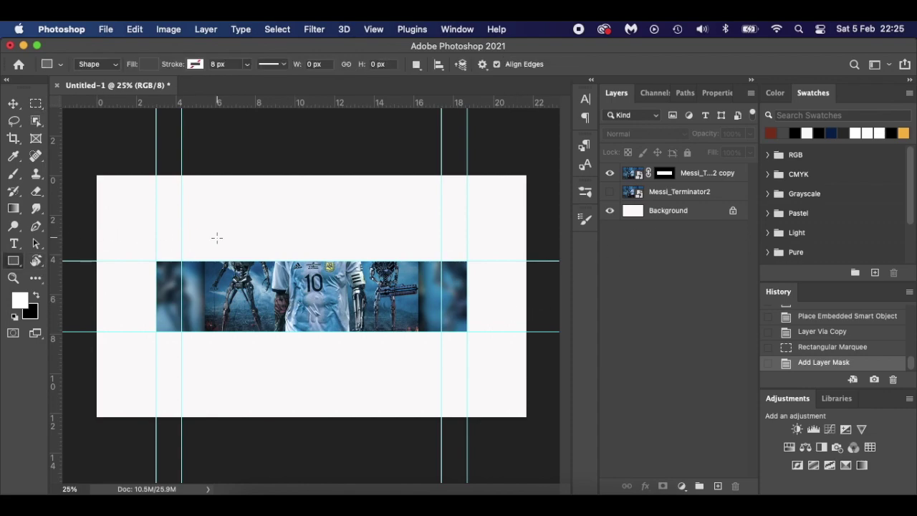
key(super+equal)
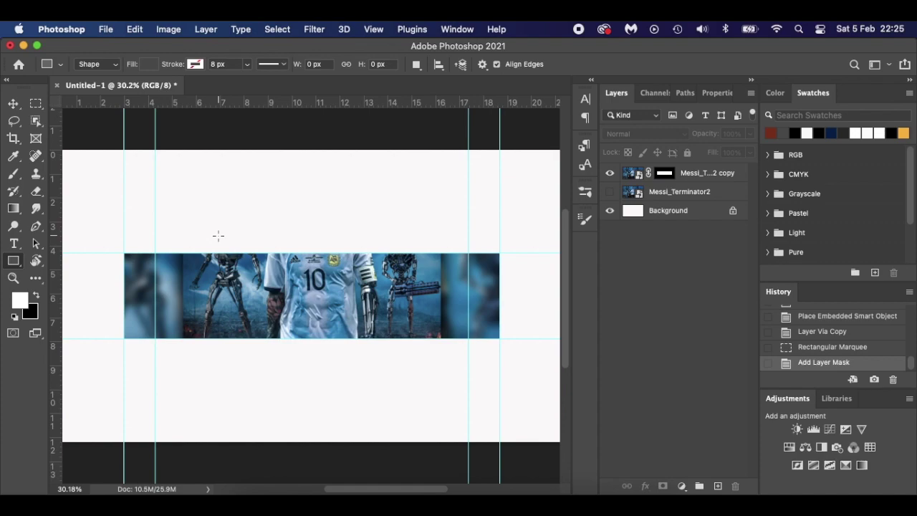
drag(191, 229, 257, 382)
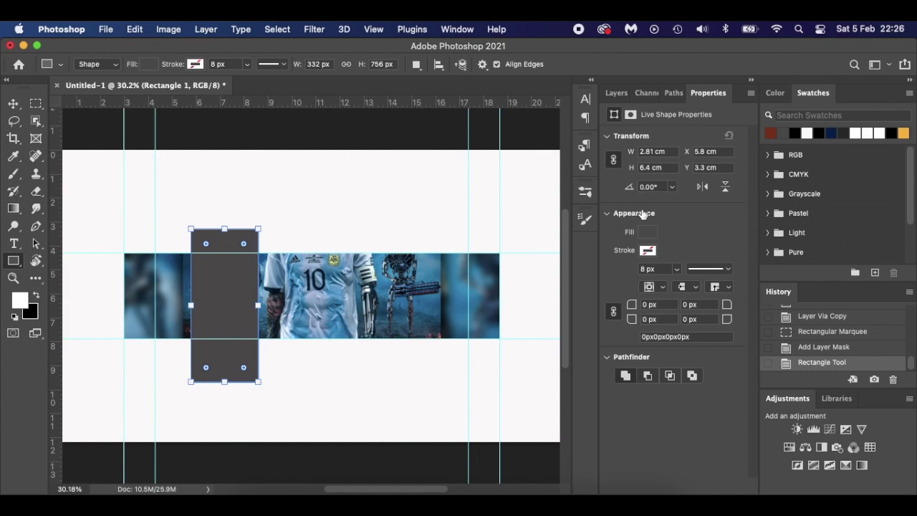
click(653, 187)
text(20)
key(Return)
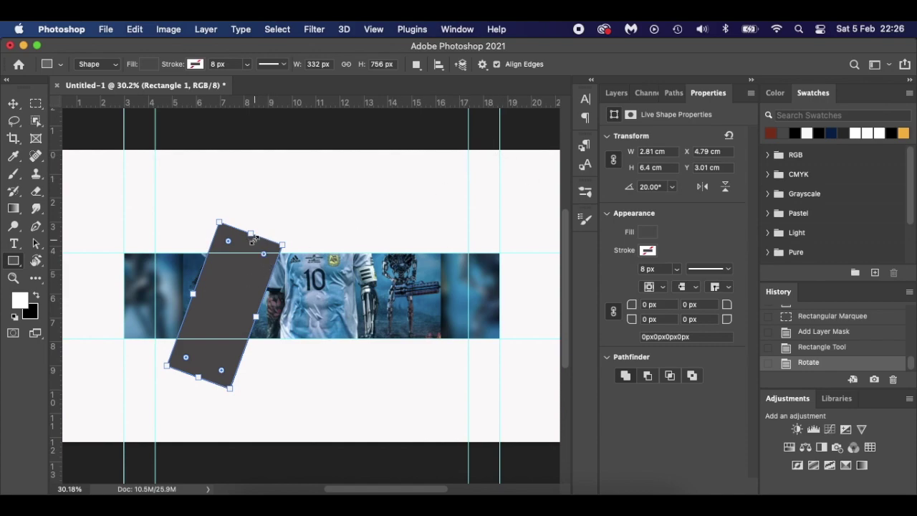
drag(250, 234, 248, 240)
drag(199, 377, 208, 351)
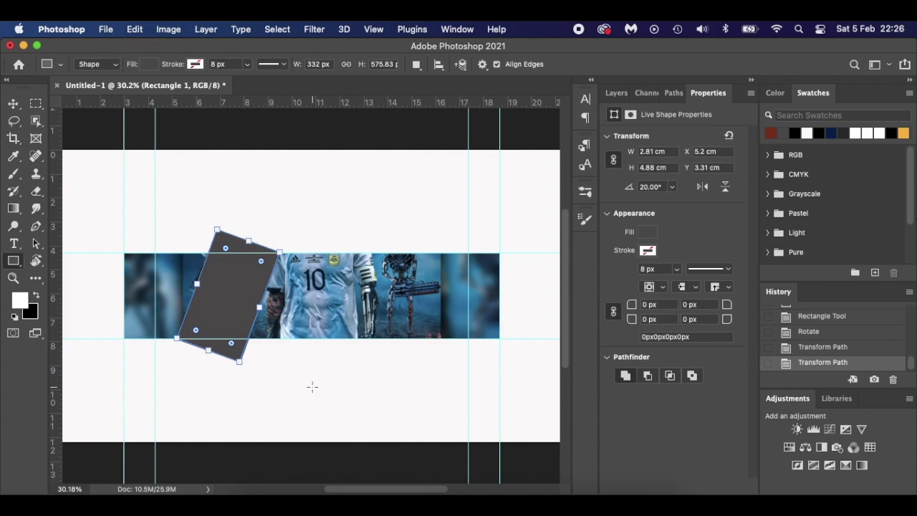
click(614, 95)
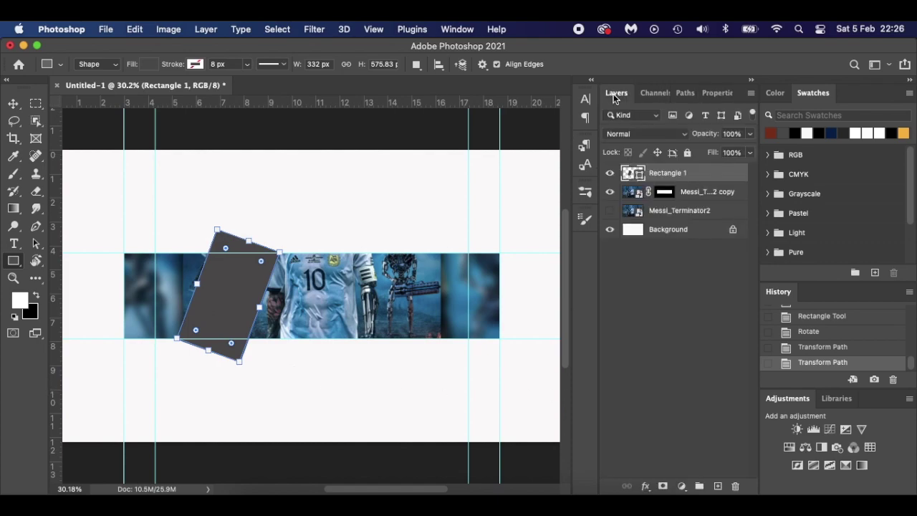
Move the slanted Rectangle 1 to the banner's left end and copy the Messi copy's mask onto it
click(13, 103)
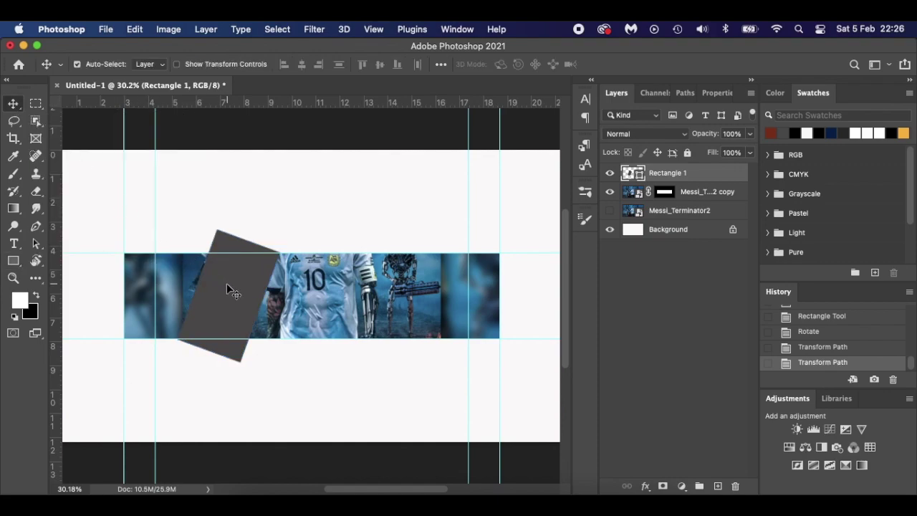
drag(227, 286, 185, 288)
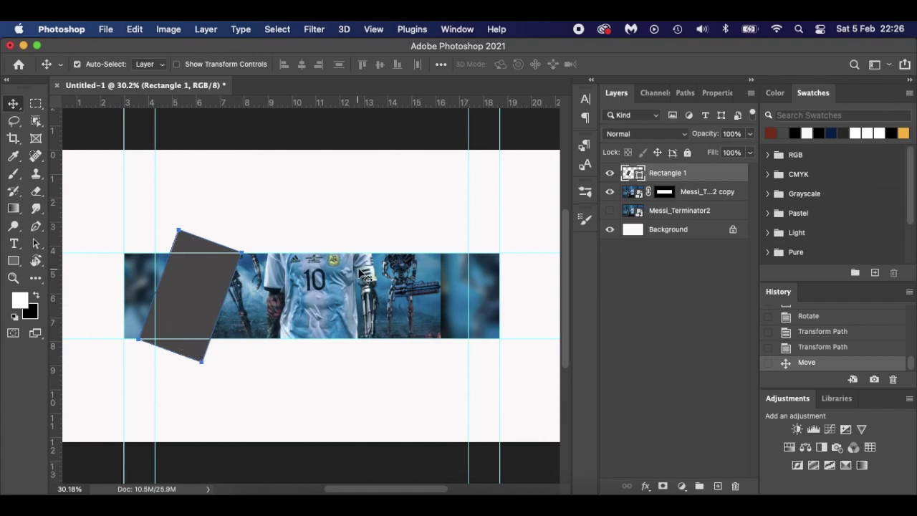
click(665, 192)
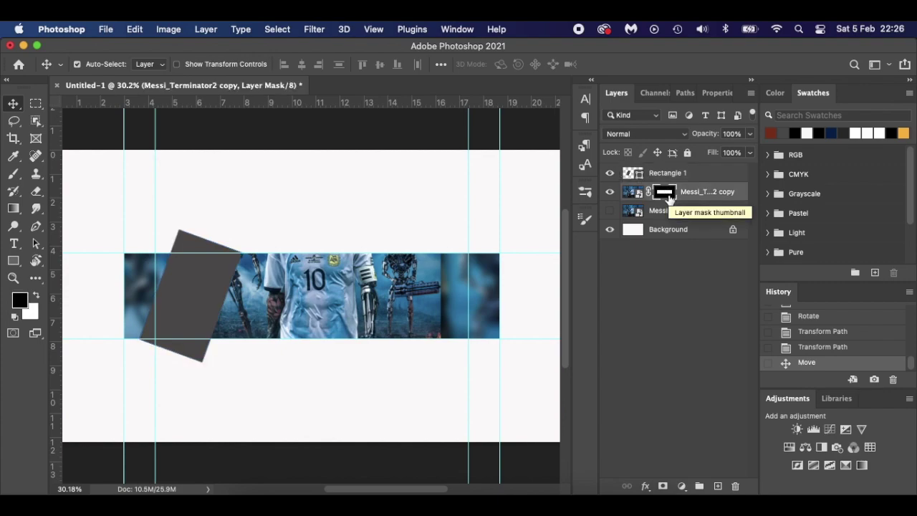
drag(668, 198, 671, 175)
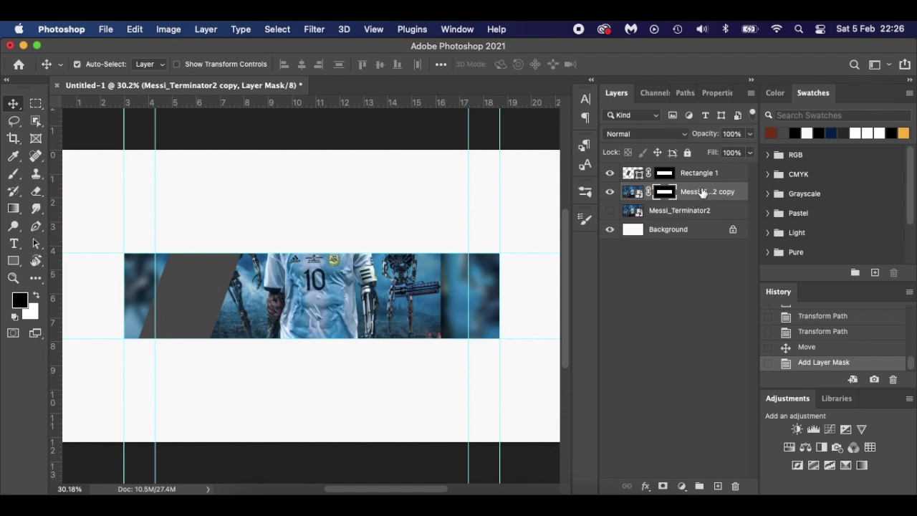
click(709, 178)
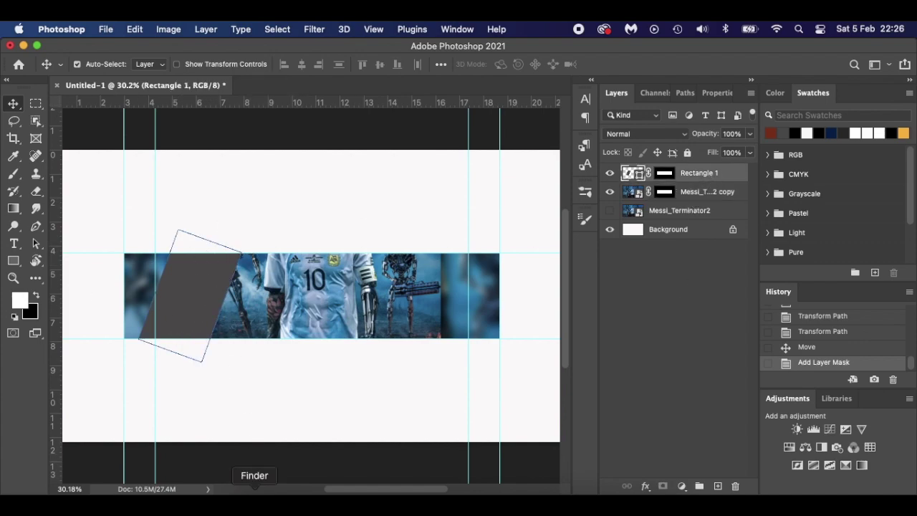
Place Sancho.jpg from Finder, shrunk to about a third, on the banner's left end
click(255, 501)
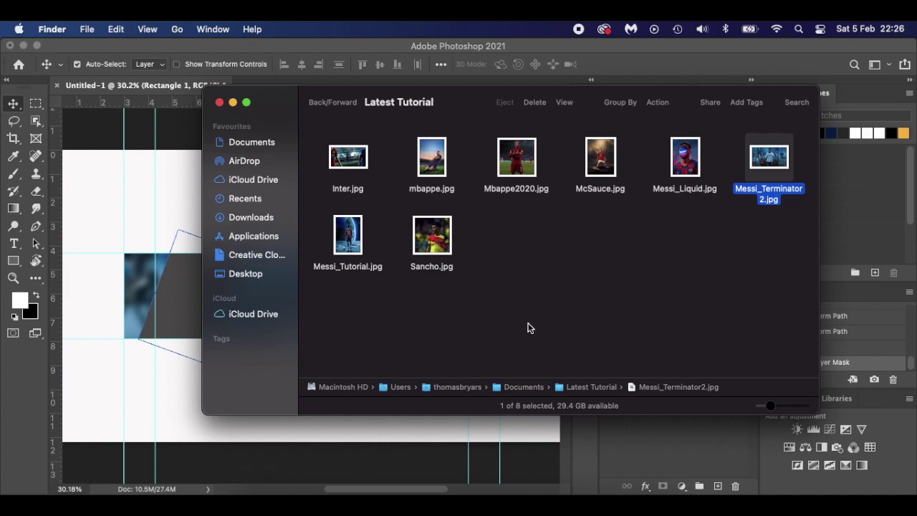
drag(436, 240, 177, 292)
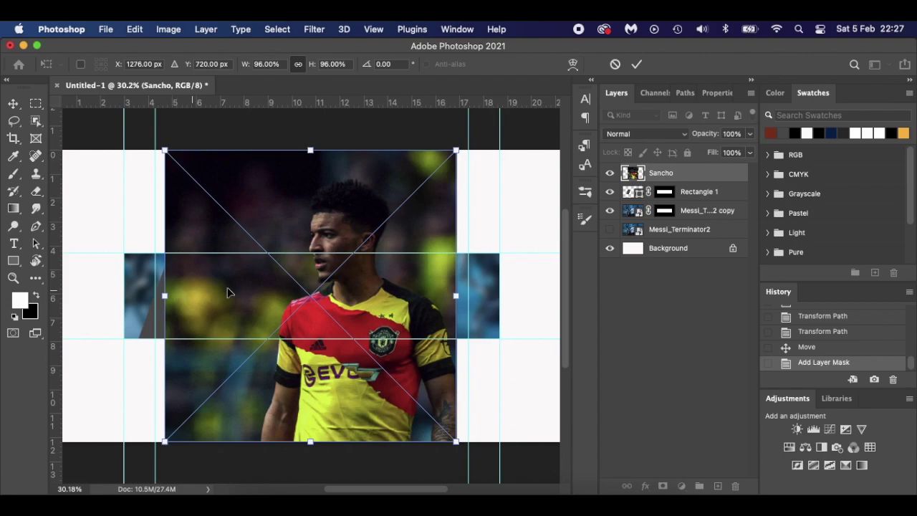
drag(456, 147, 278, 339)
drag(248, 404, 220, 314)
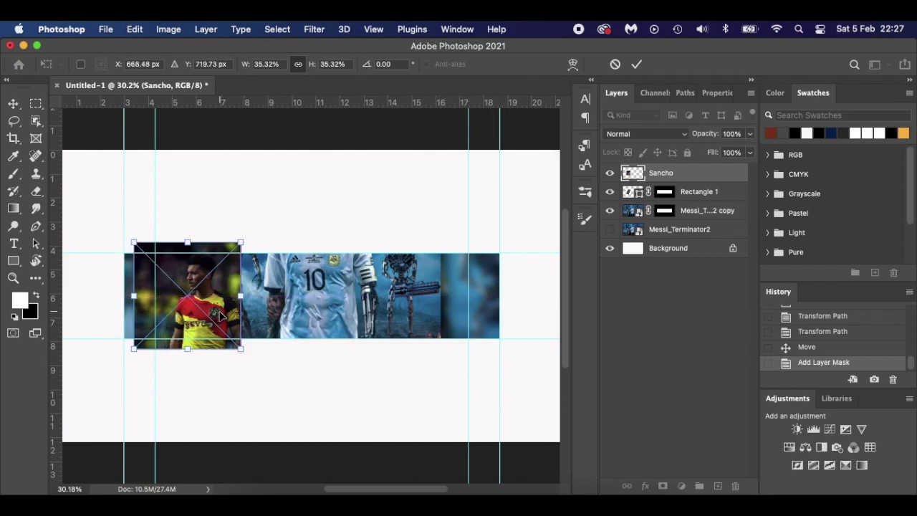
key(Return)
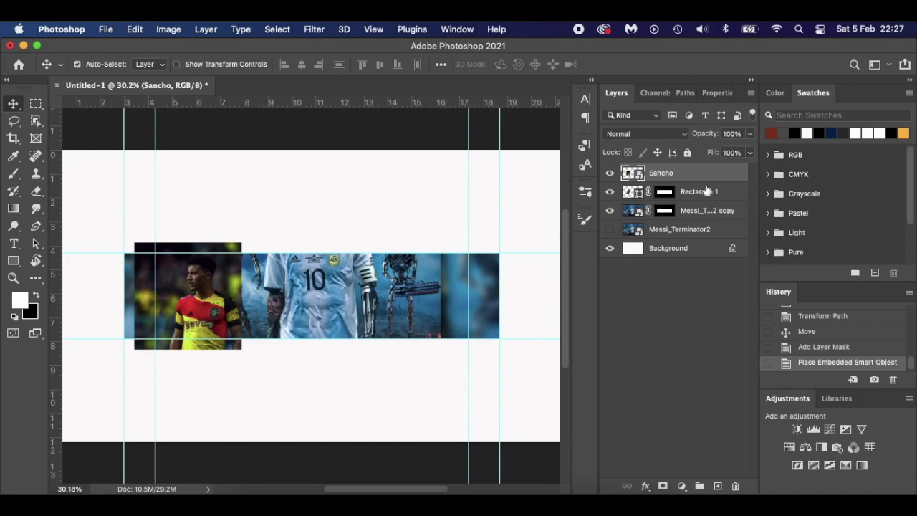
Clip the Sancho image into the slanted grey Rectangle 1 panel
mouse_move(707, 179)
mouse_down()
mouse_move(643, 177)
mouse_move(711, 180)
mouse_up()
alt+click(709, 187)
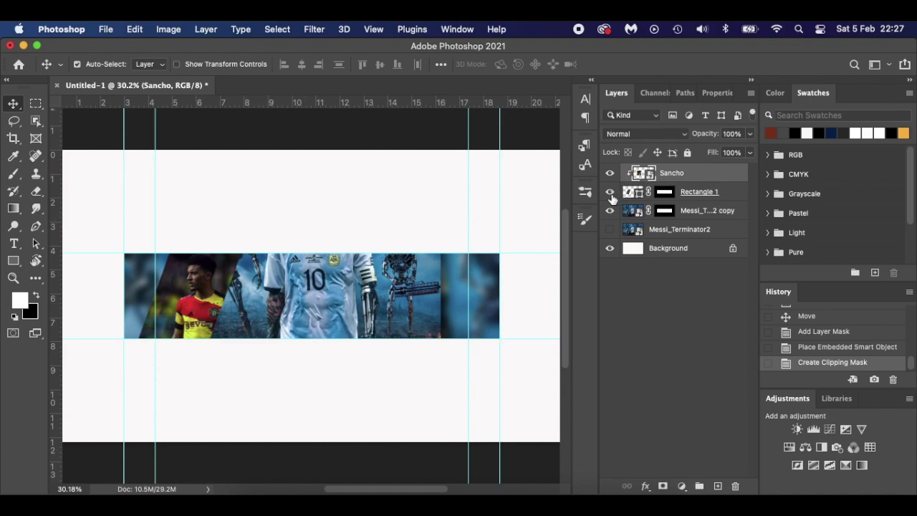
key(super+t)
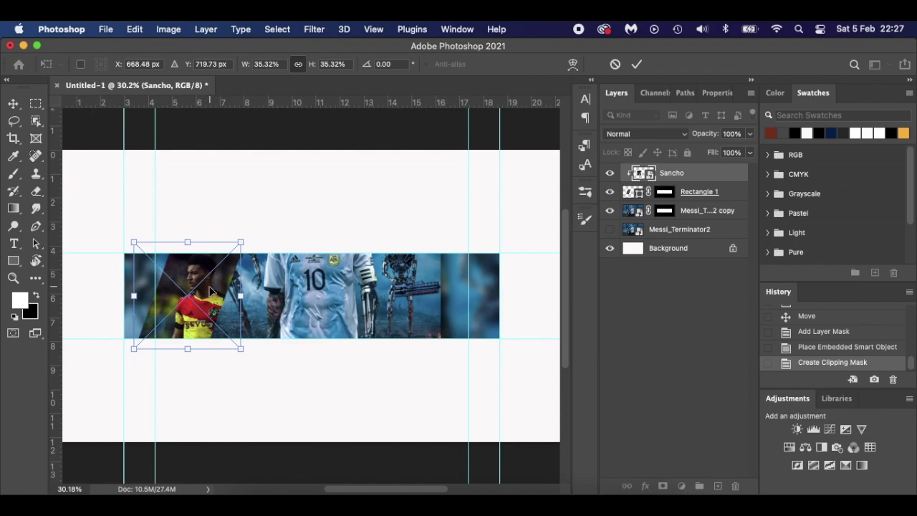
Shrink the Sancho photo a little and raise it slightly within the panel, undoing a stray left shift
drag(210, 288, 201, 290)
key(super+z)
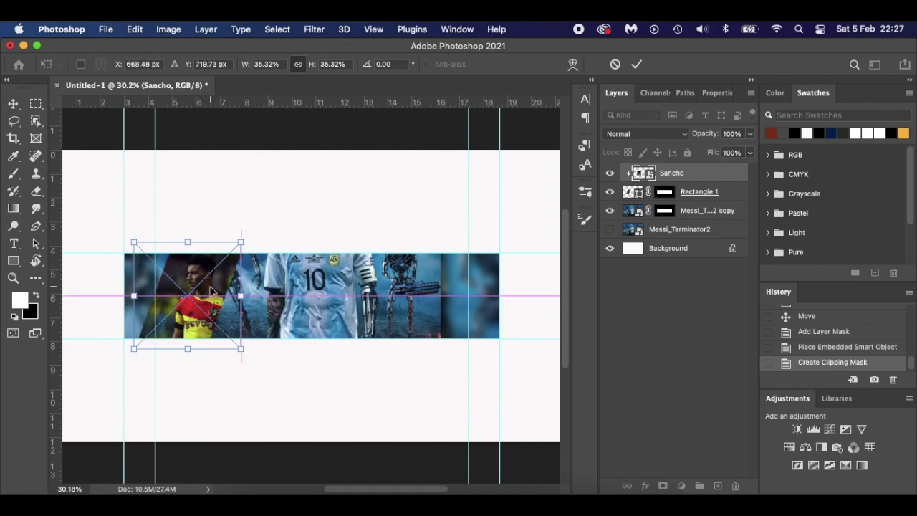
scroll(262, 246, up, 3)
scroll(261, 246, left, 2)
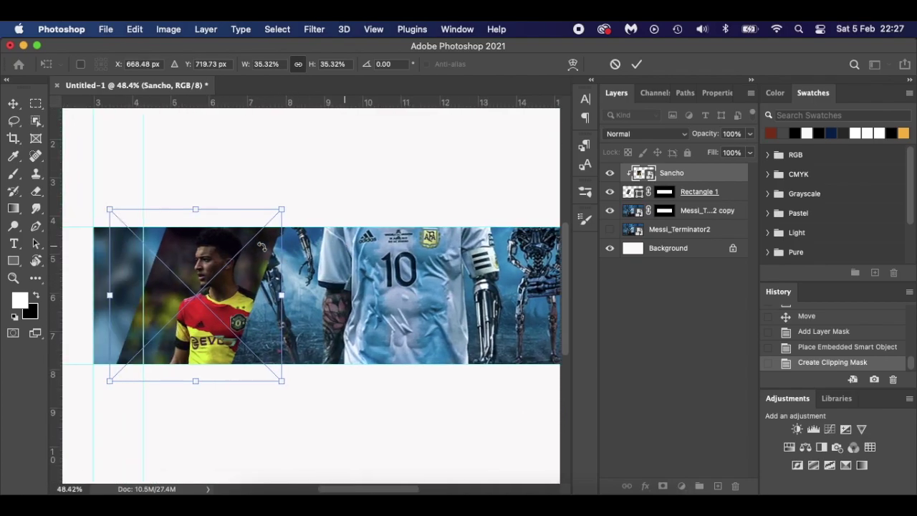
scroll(261, 247, up, 3)
scroll(261, 246, down, 3)
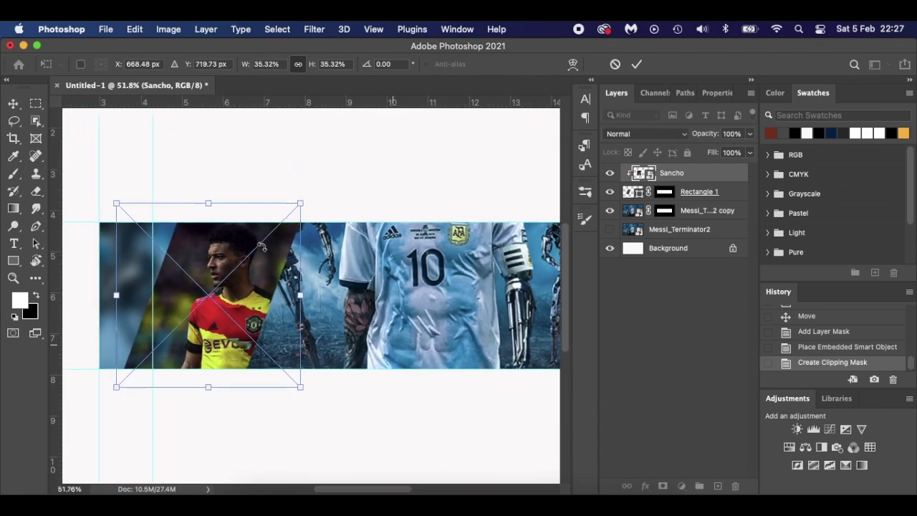
drag(135, 379, 139, 373)
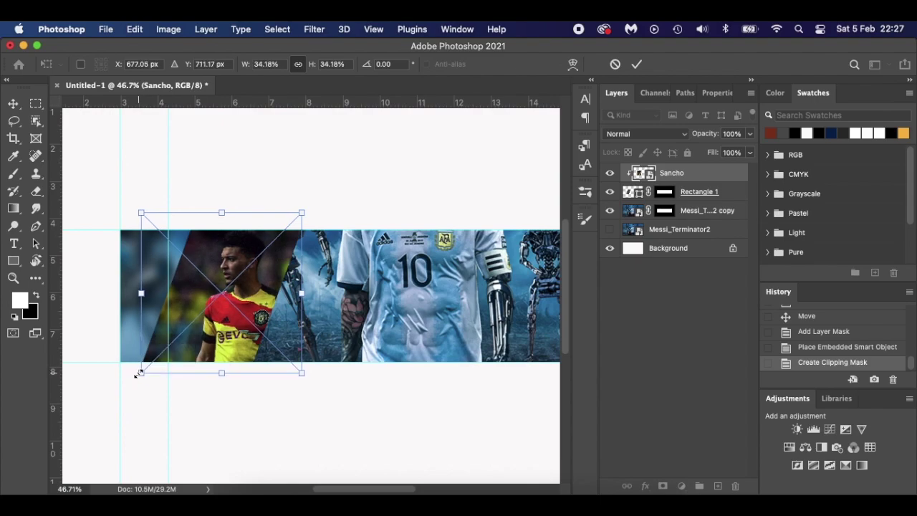
drag(215, 342, 215, 340)
key(Return)
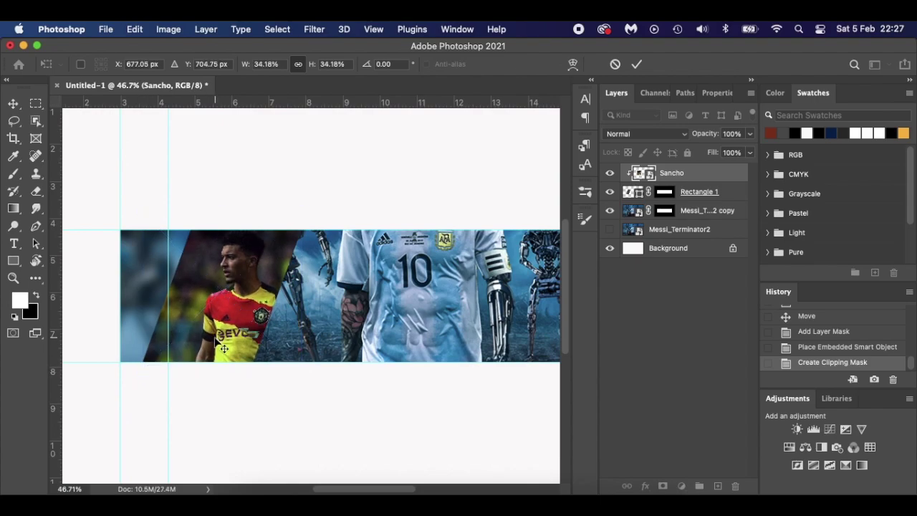
Select the Rectangle 1 panel shape layer
scroll(326, 346, down, 1)
scroll(326, 346, down, 2)
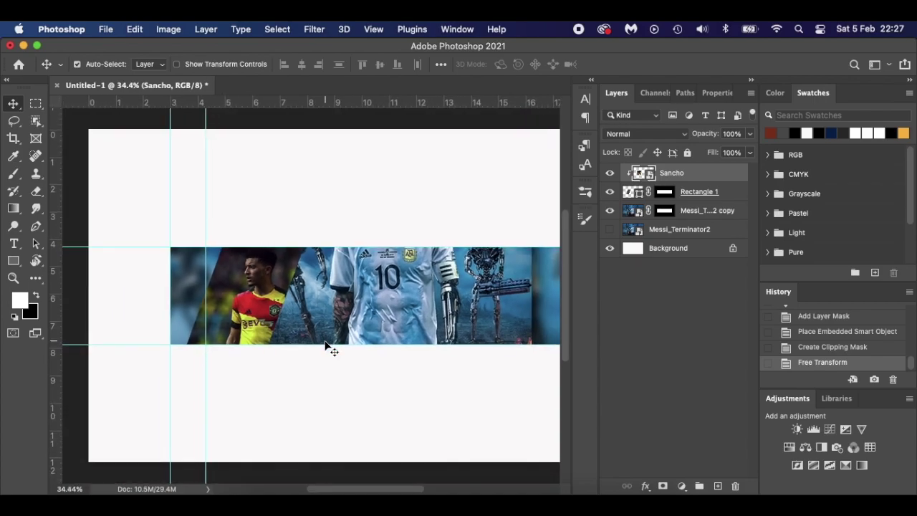
scroll(326, 346, right, 3)
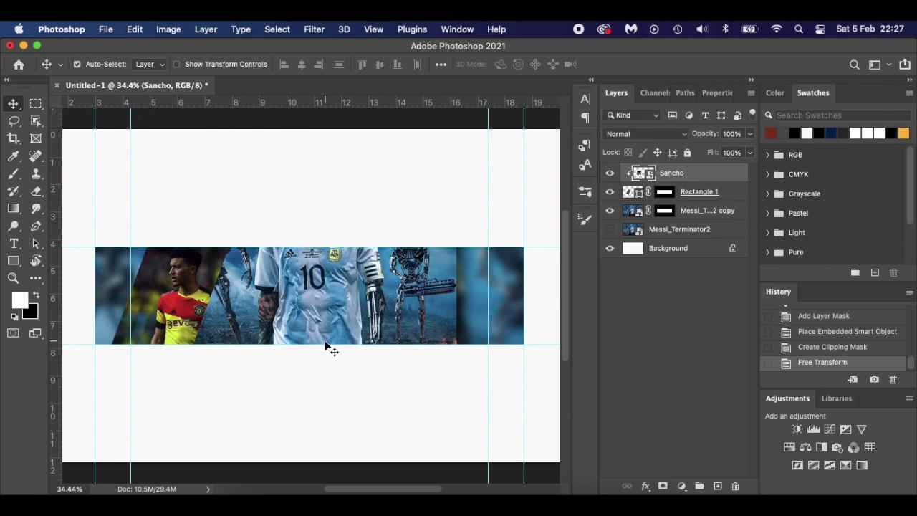
click(729, 196)
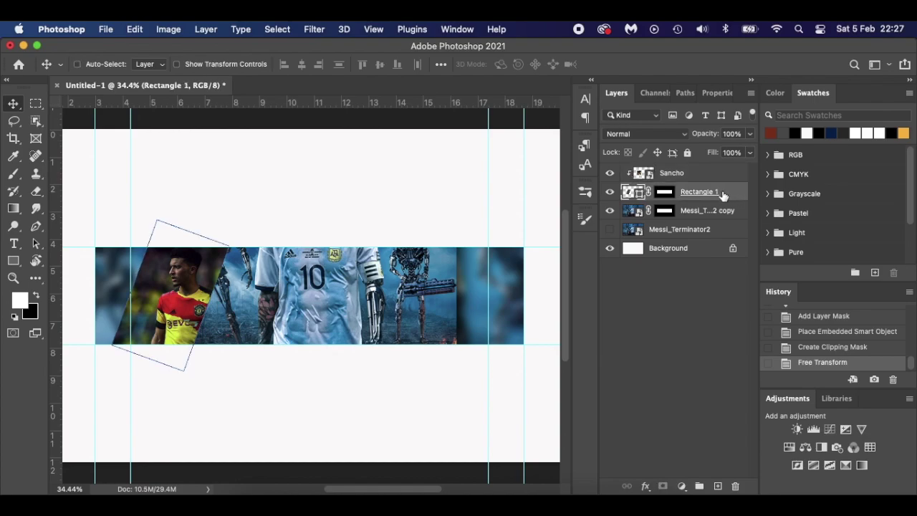
Duplicate Rectangle 1, stack it above Sancho, and move it to the banner's right end
key(super+j)
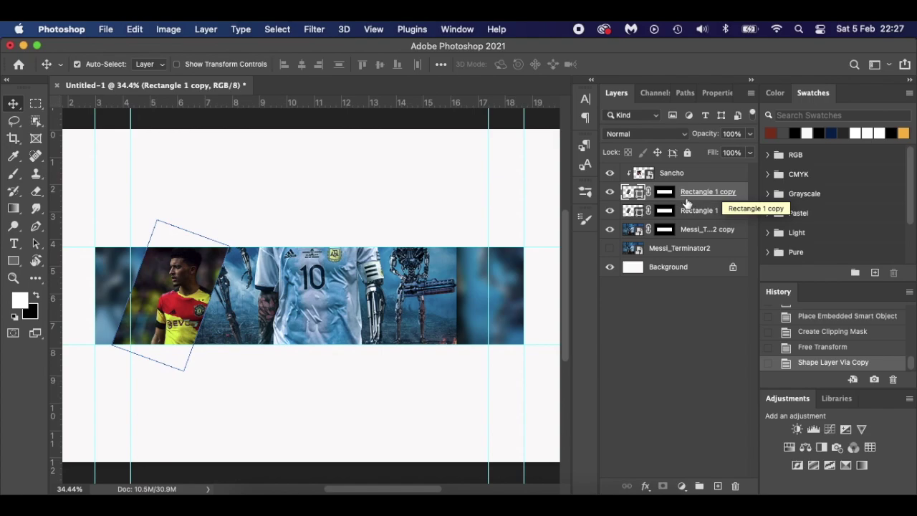
click(722, 213)
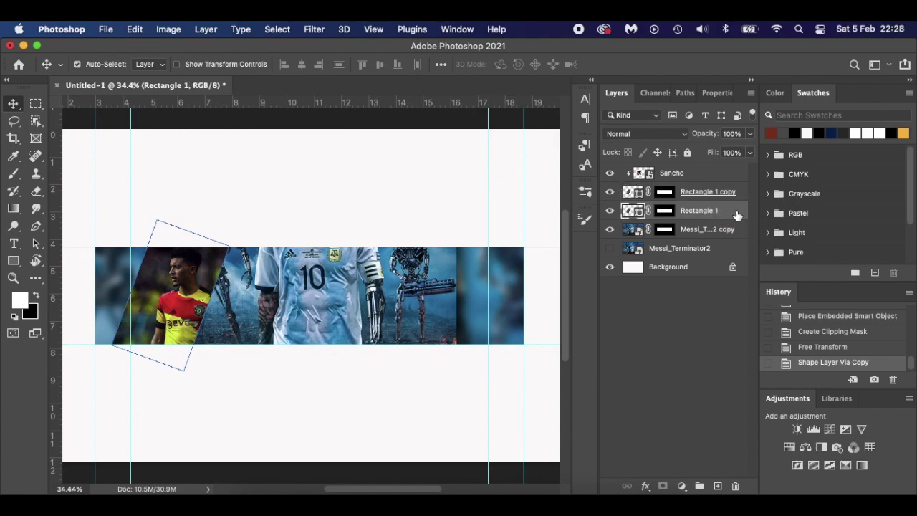
drag(736, 215, 729, 172)
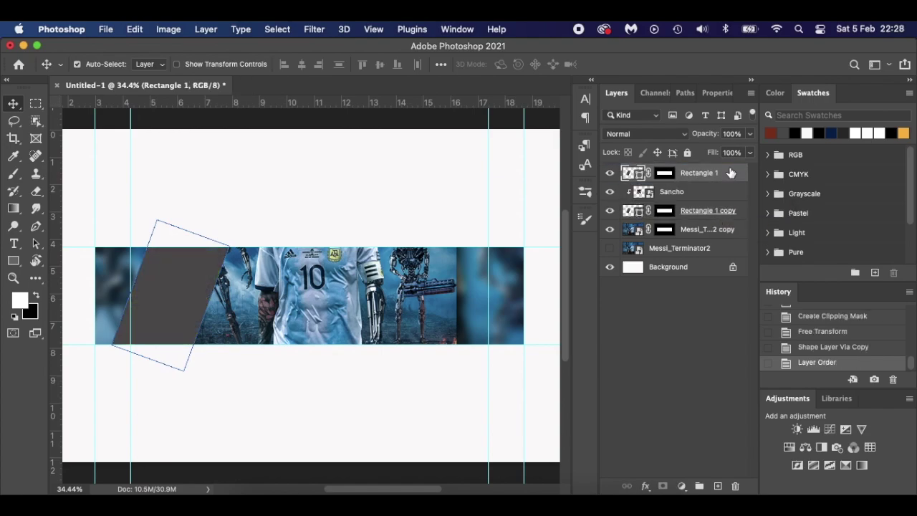
drag(172, 307, 451, 306)
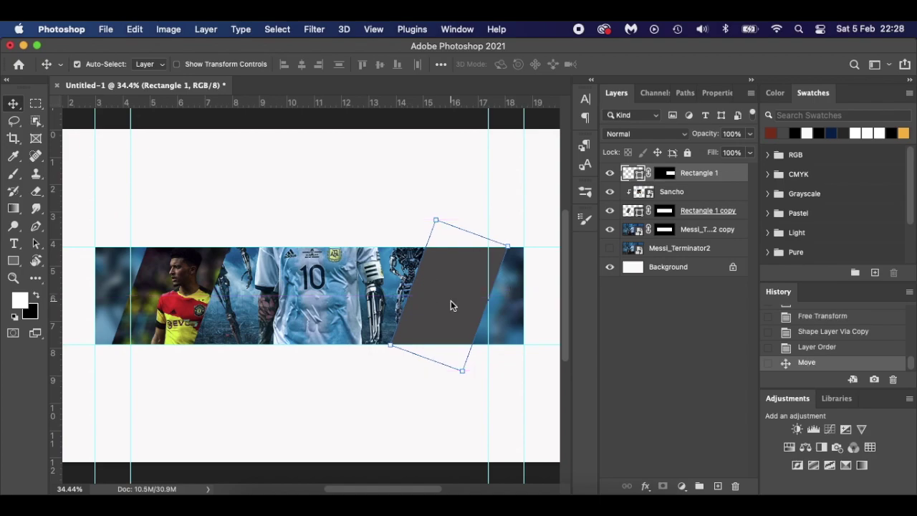
click(696, 378)
click(725, 178)
Place Mbappe2020.jpg from Finder, scaled and positioned over the right-hand slanted panel
click(255, 505)
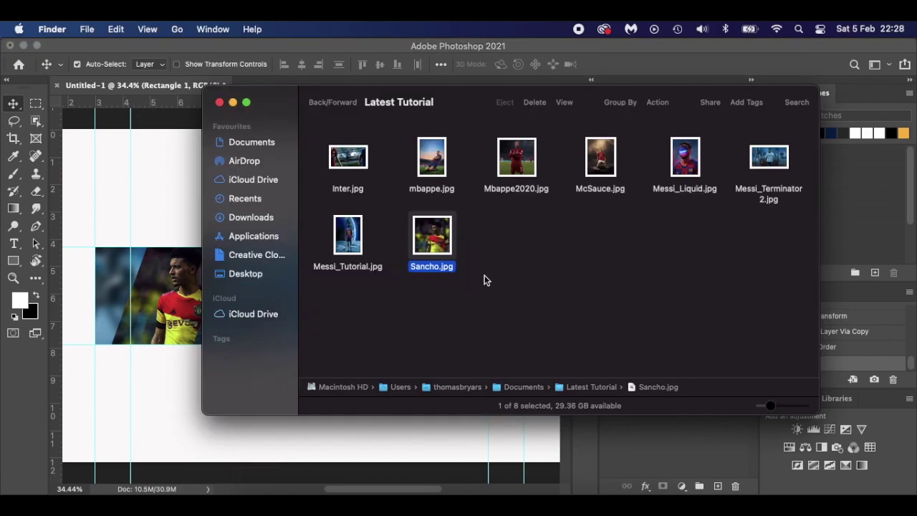
drag(516, 159, 171, 320)
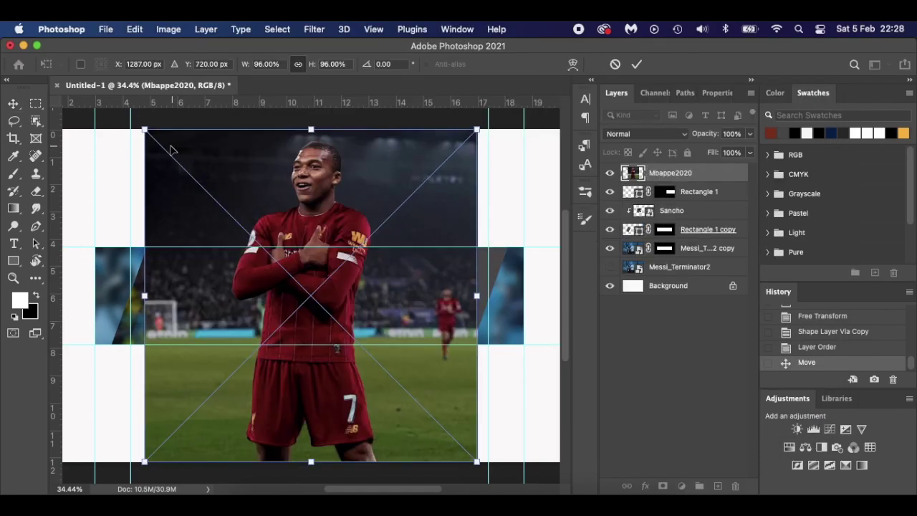
drag(144, 127, 362, 350)
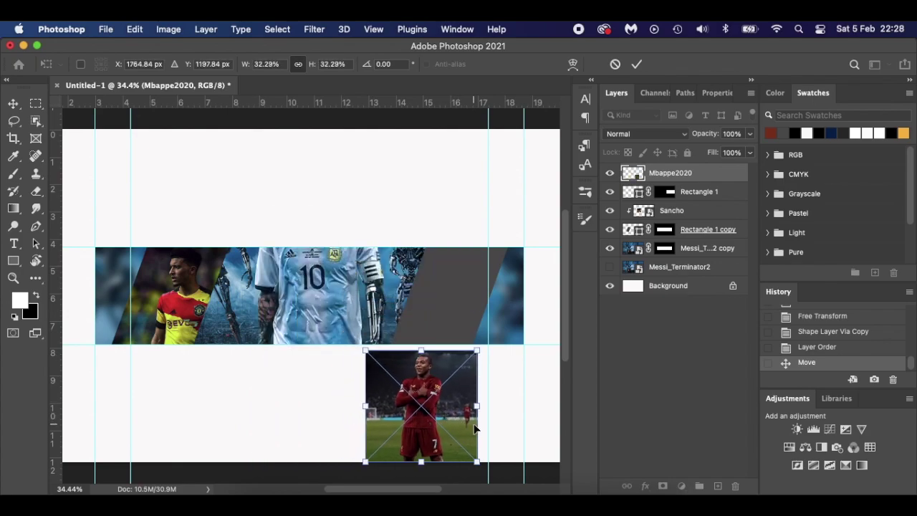
drag(473, 424, 485, 328)
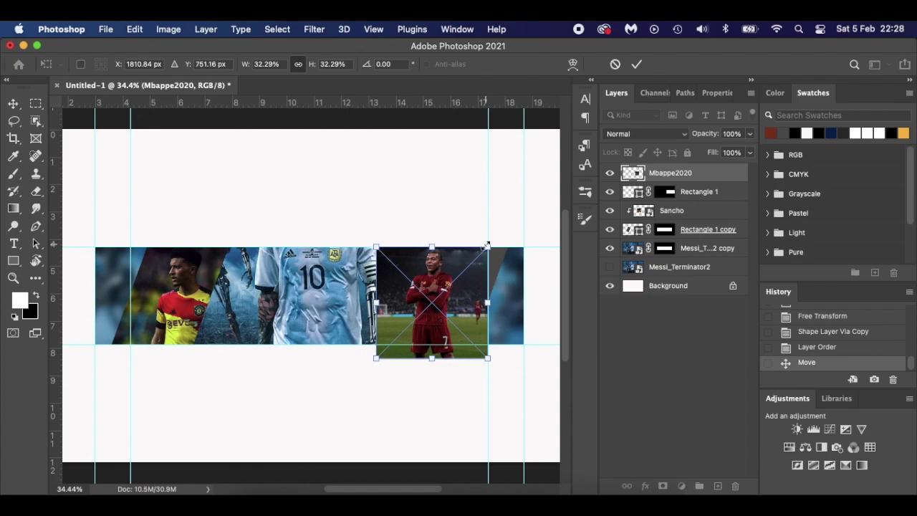
drag(494, 244, 519, 218)
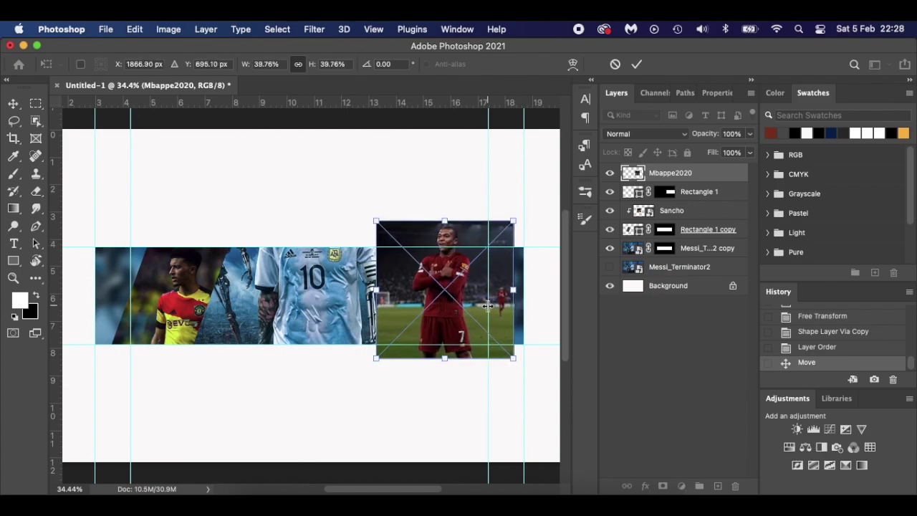
drag(487, 315, 503, 345)
key(Return)
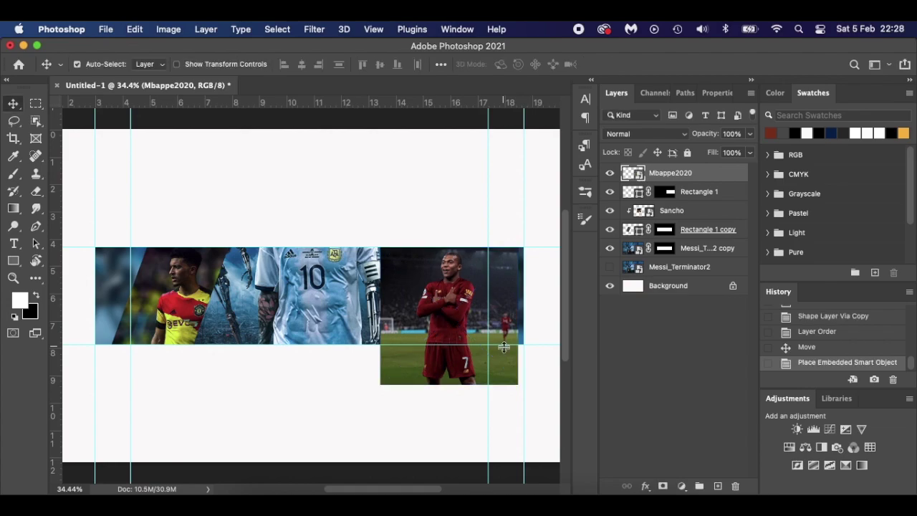
Clip the Mbappe2020 photo into the right-hand Rectangle 1 panel
right_click(717, 174)
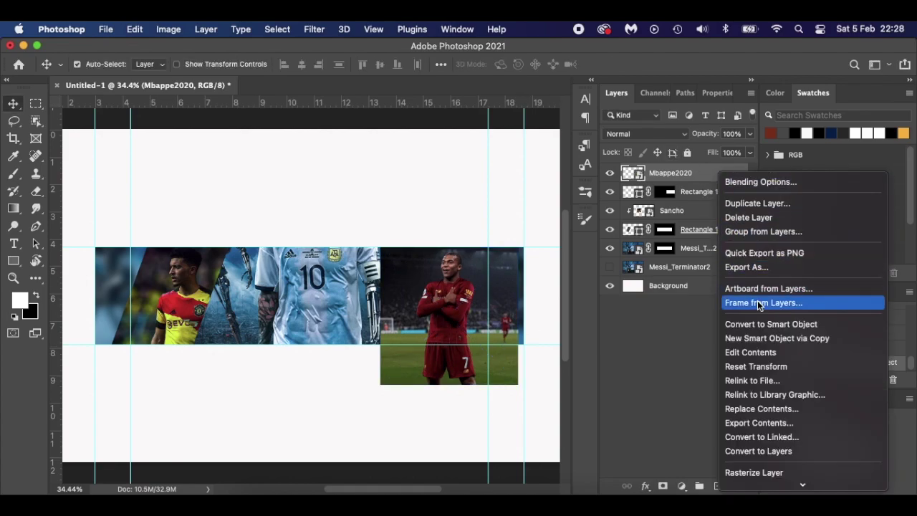
mouse_move(802, 484)
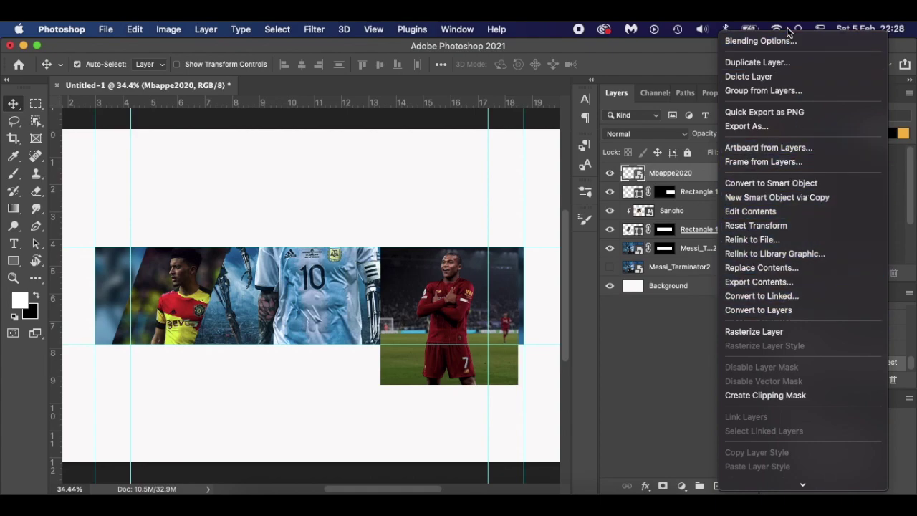
click(712, 391)
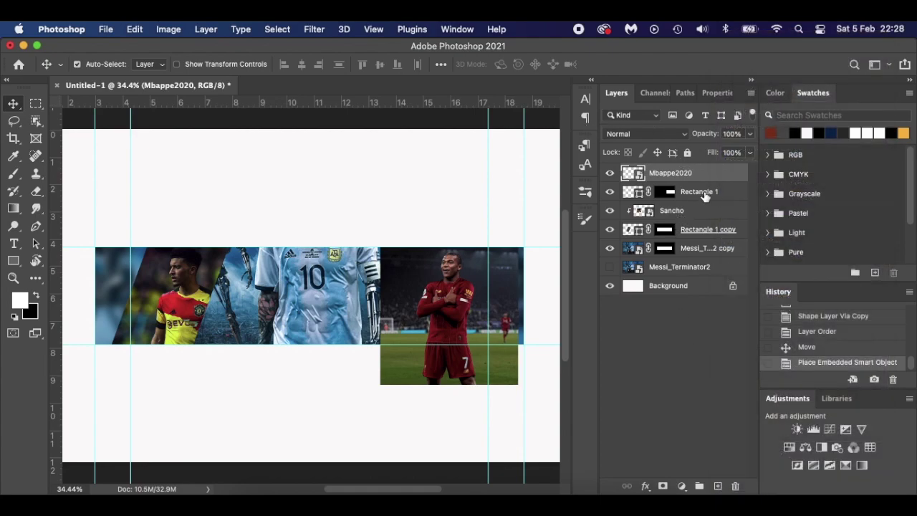
drag(712, 191, 711, 179)
alt+click(713, 177)
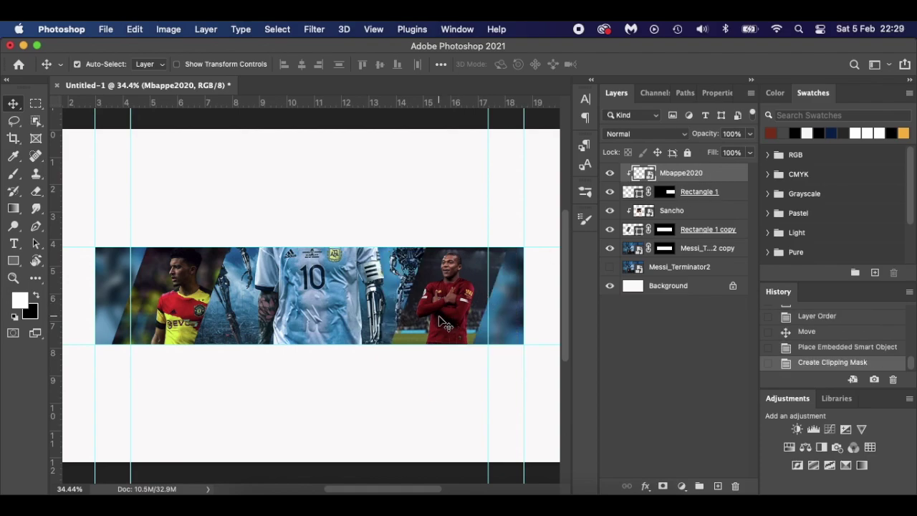
Free-transform the Mbappe photo slightly to the right inside its panel
key(super+t)
drag(462, 312, 465, 312)
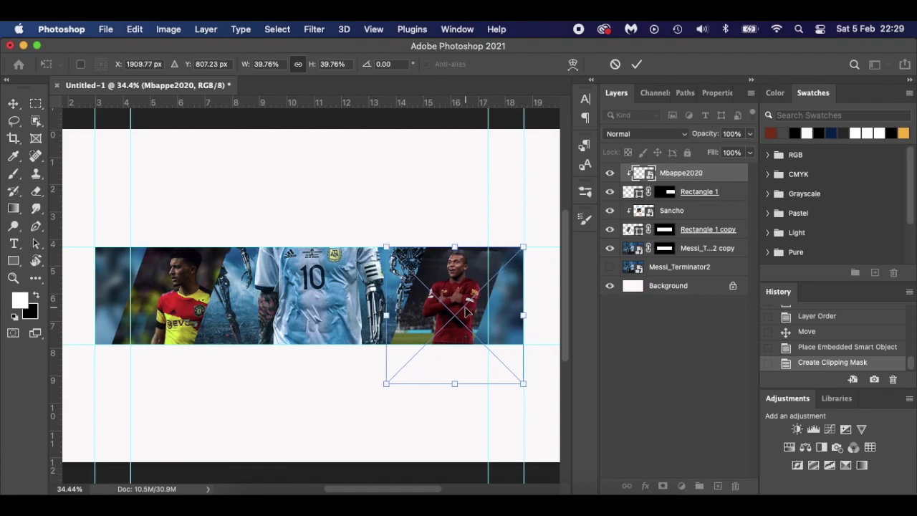
key(Return)
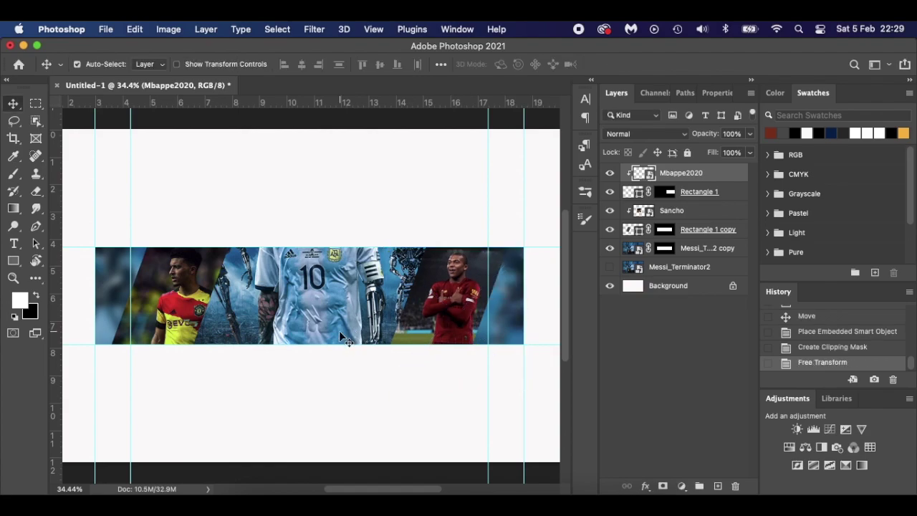
scroll(339, 330, up, 1)
Duplicate Rectangle 1, stack the copy above Mbappe2020, and move it to the banner's centre
scroll(338, 337, up, 1)
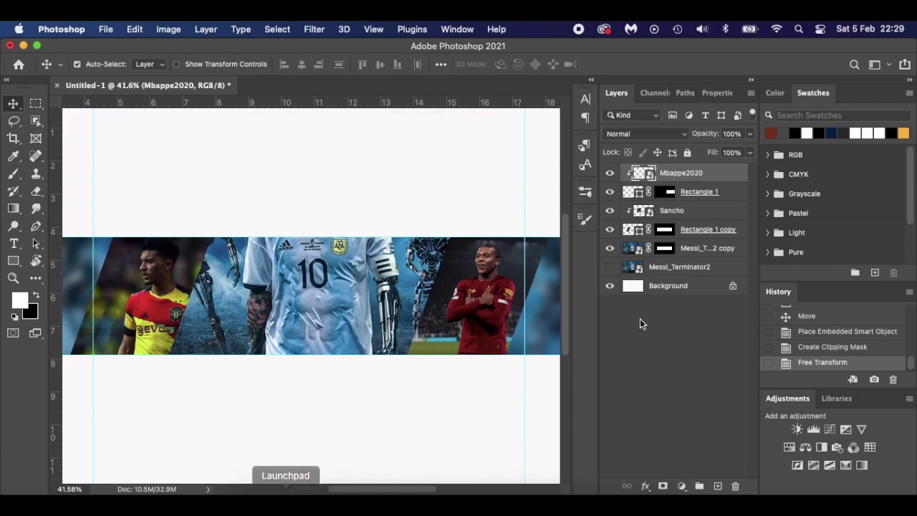
click(735, 195)
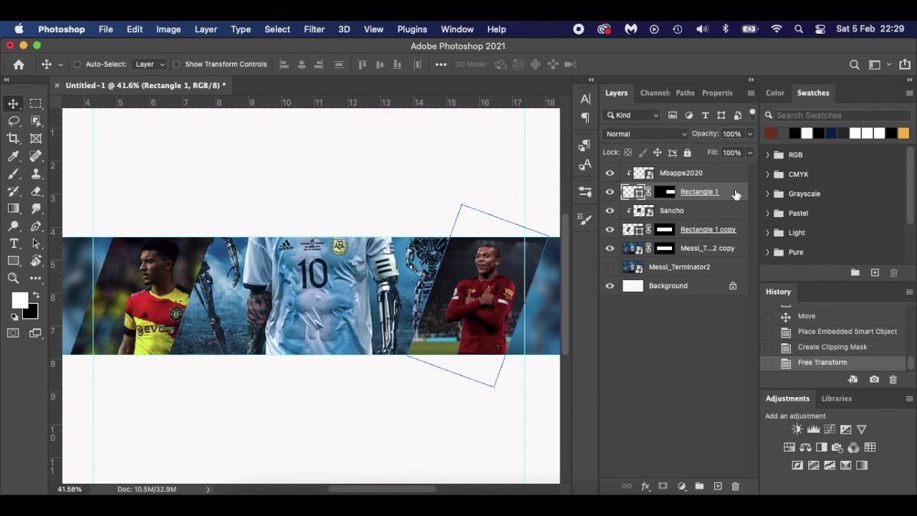
key(super+j)
drag(726, 214, 725, 172)
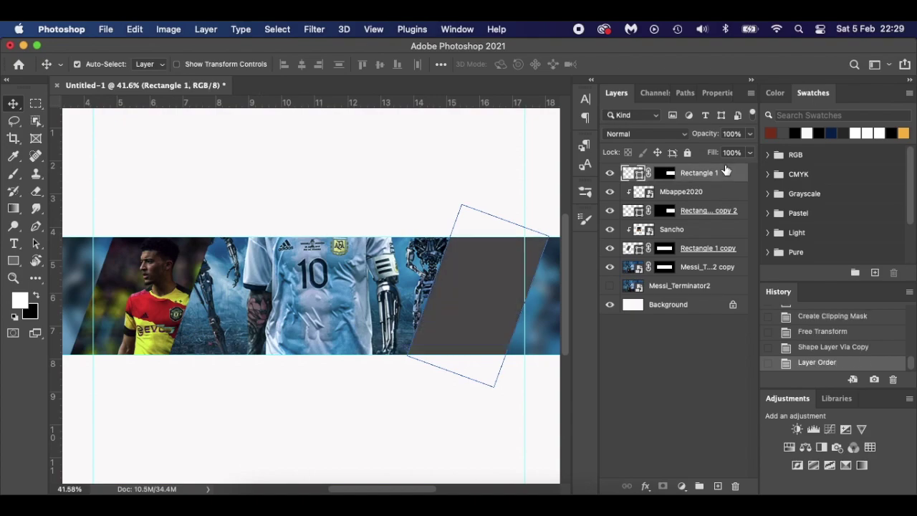
drag(478, 293, 311, 294)
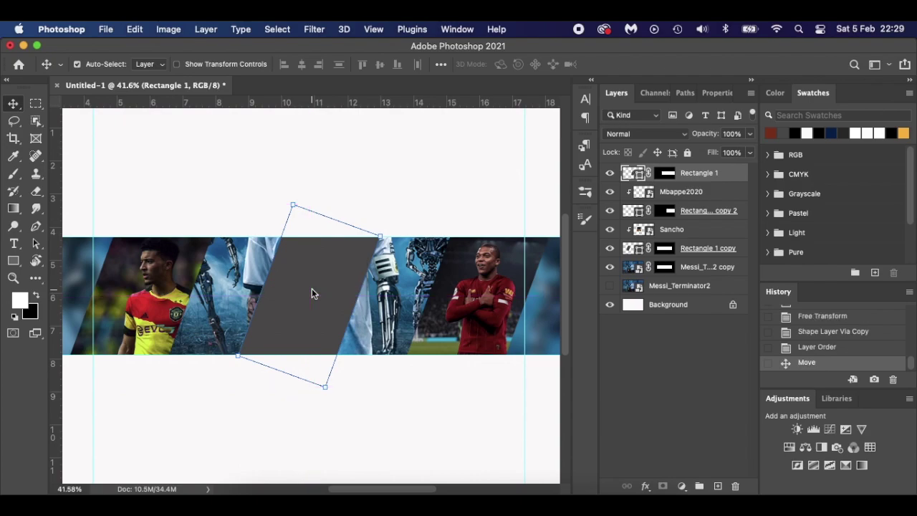
click(691, 391)
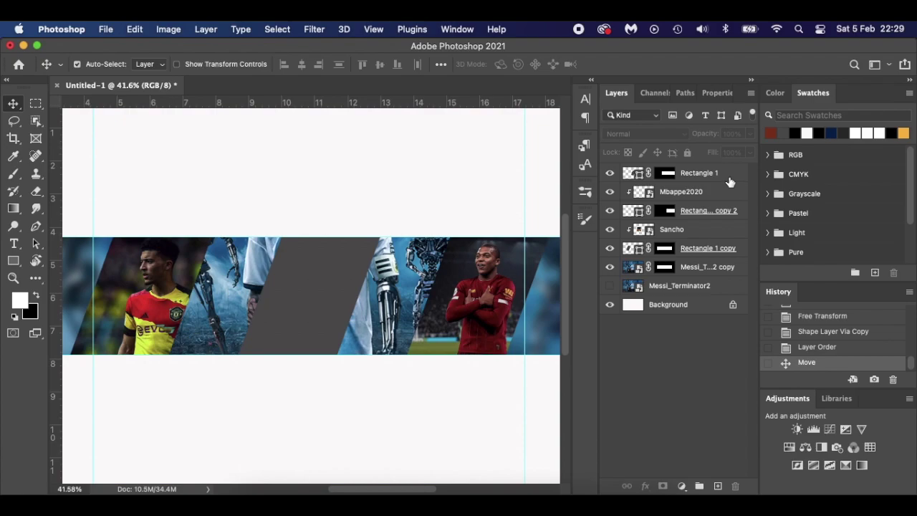
Place McSauce.jpg from Finder into the banner, scaled down proportionally
click(729, 182)
click(254, 501)
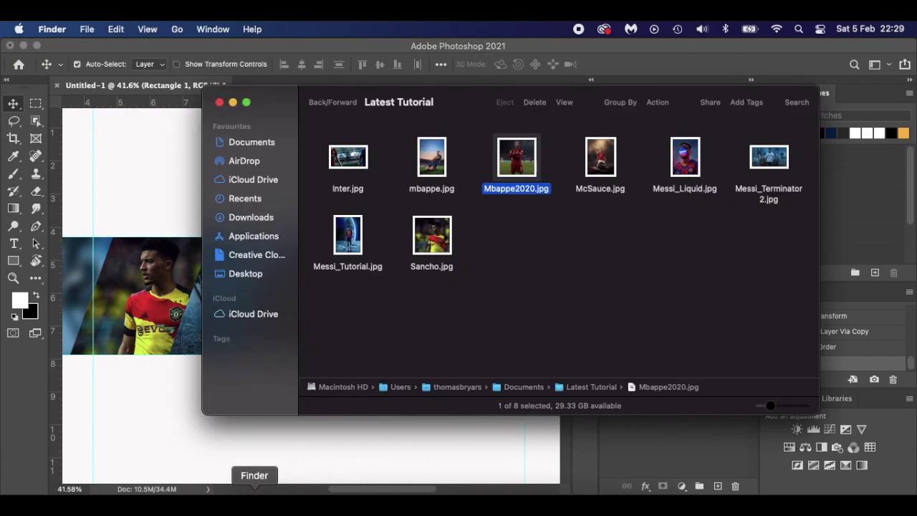
click(595, 308)
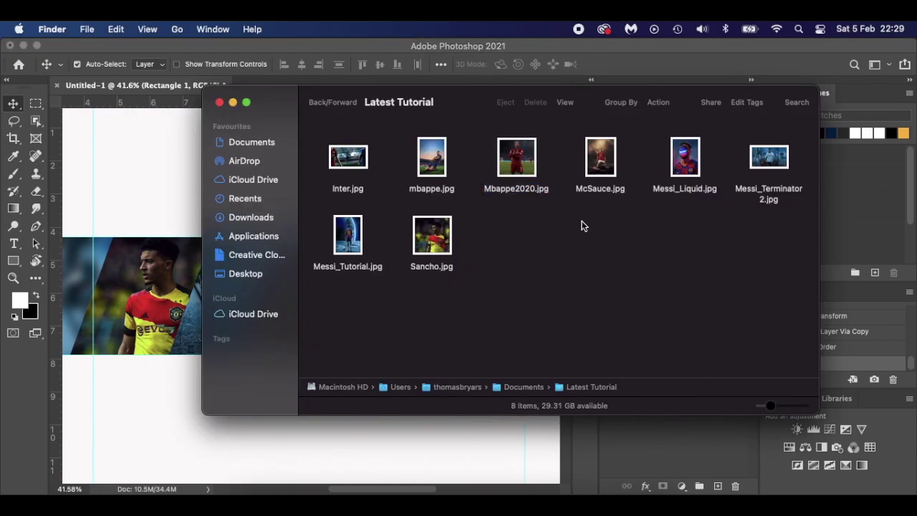
drag(600, 157, 169, 305)
scroll(440, 204, down, 2)
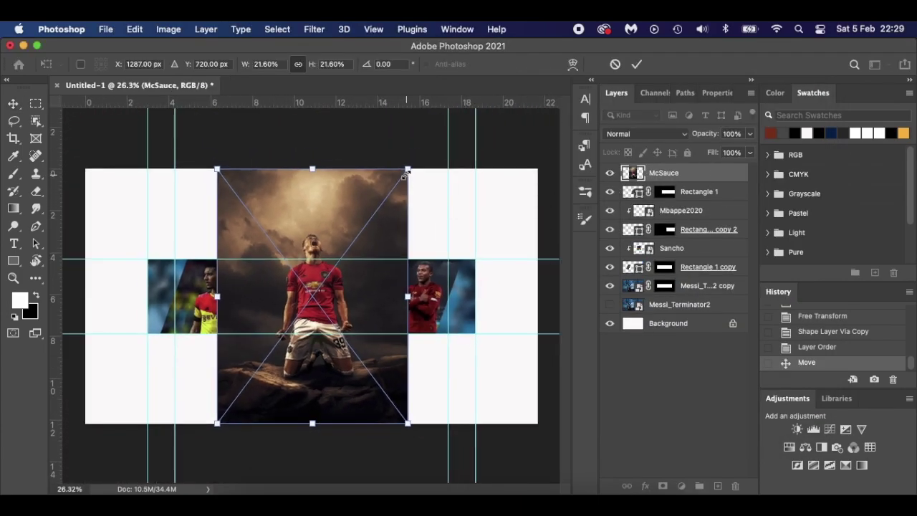
drag(405, 172, 358, 237)
key(Return)
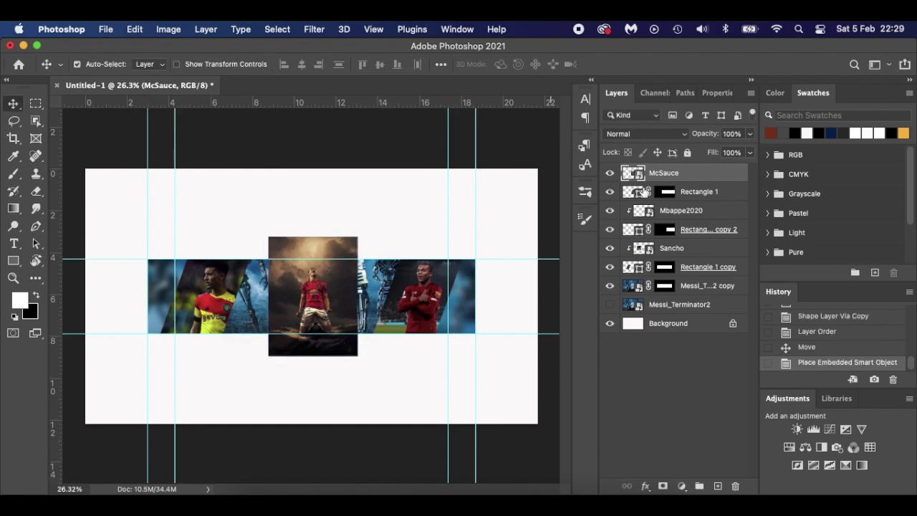
Clip the McSauce photo into the central panel and shift it slightly left
alt+click(726, 181)
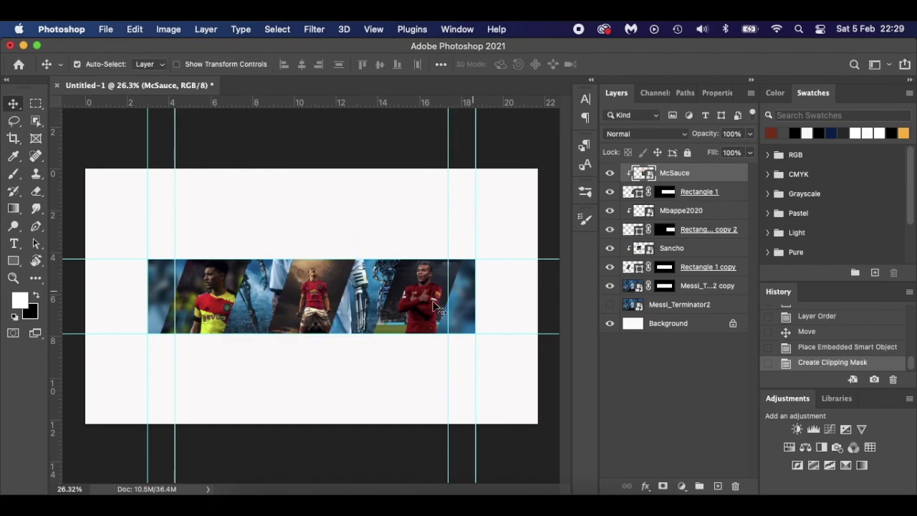
scroll(420, 321, up, 3)
key(super+t)
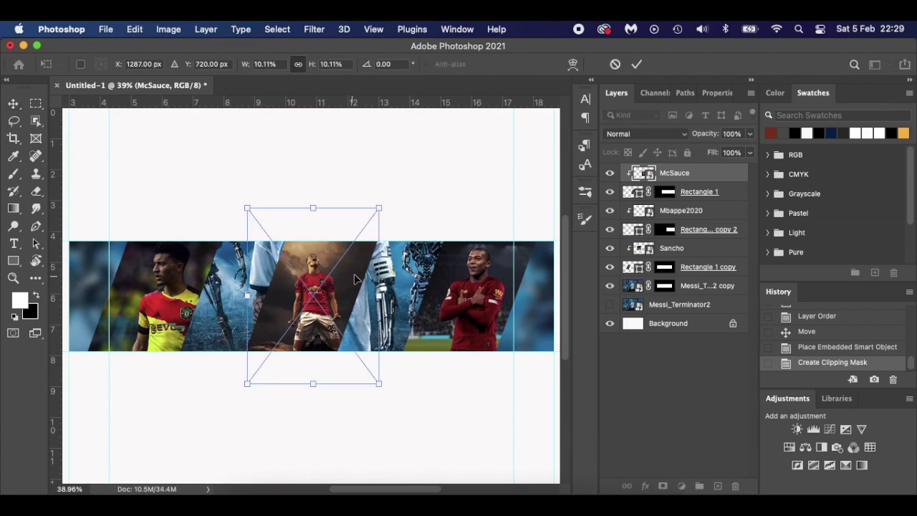
scroll(371, 233, up, 4)
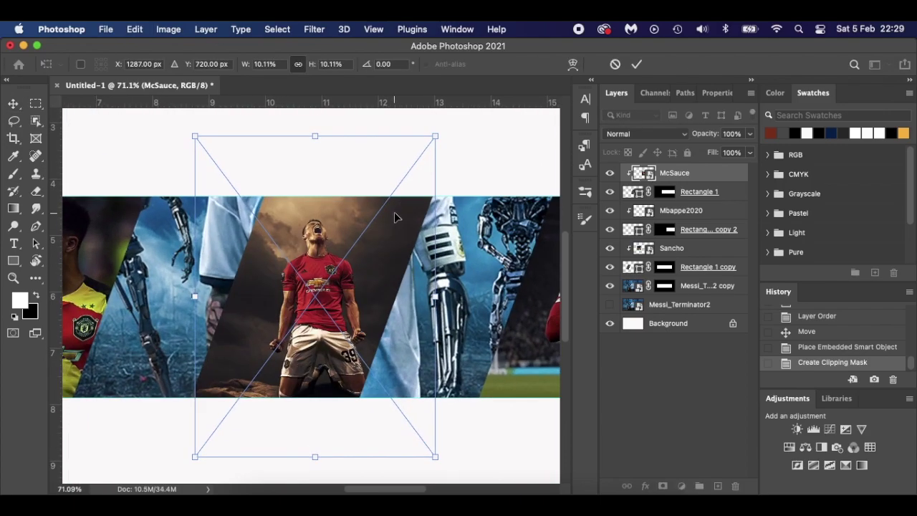
mouse_move(376, 290)
mouse_down()
mouse_move(368, 295)
mouse_move(371, 283)
mouse_up()
key(Return)
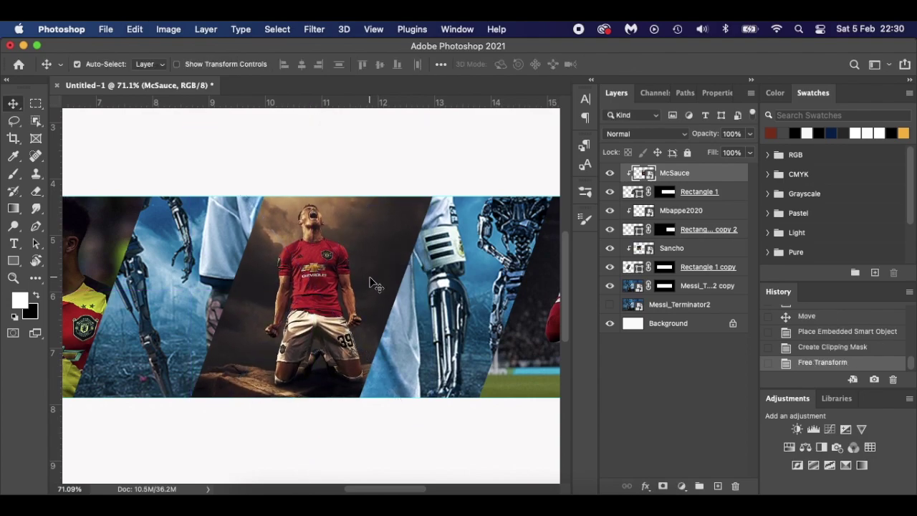
scroll(371, 282, down, 5)
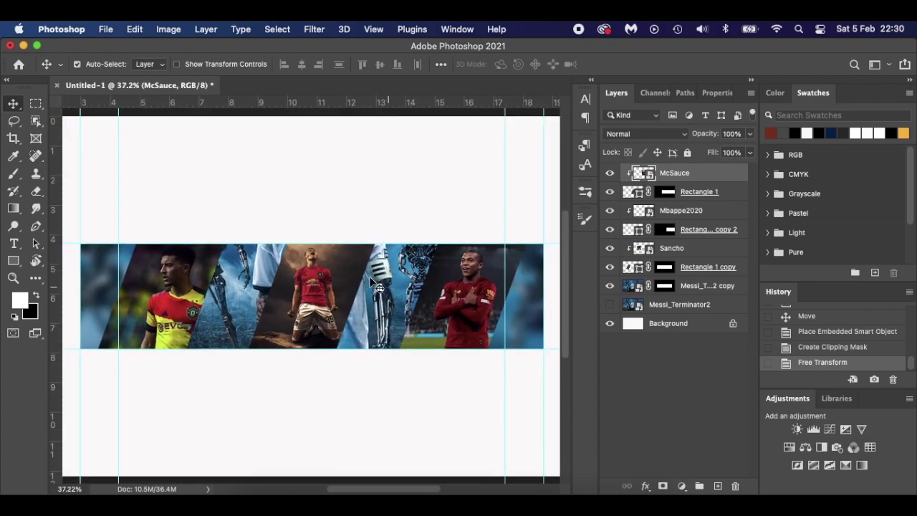
Slide the Mbappe photo and its panel shape together to the left
scroll(371, 282, up, 3)
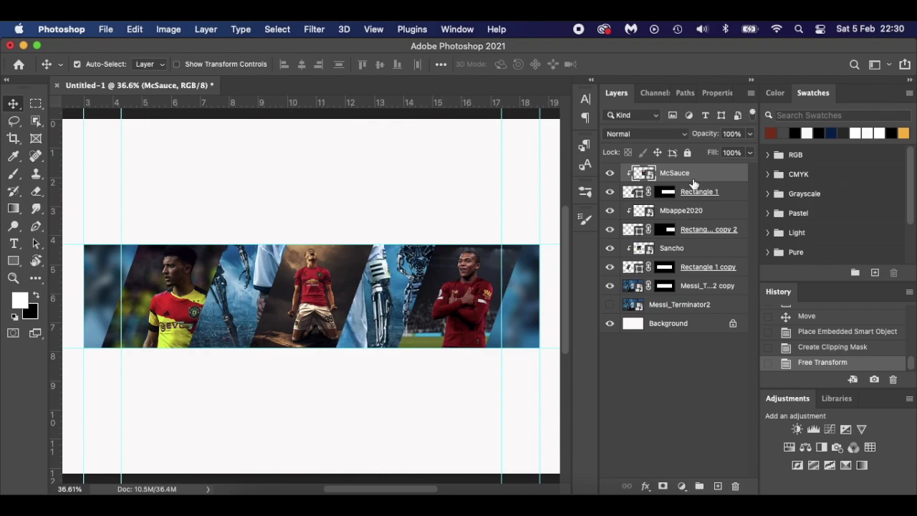
click(722, 211)
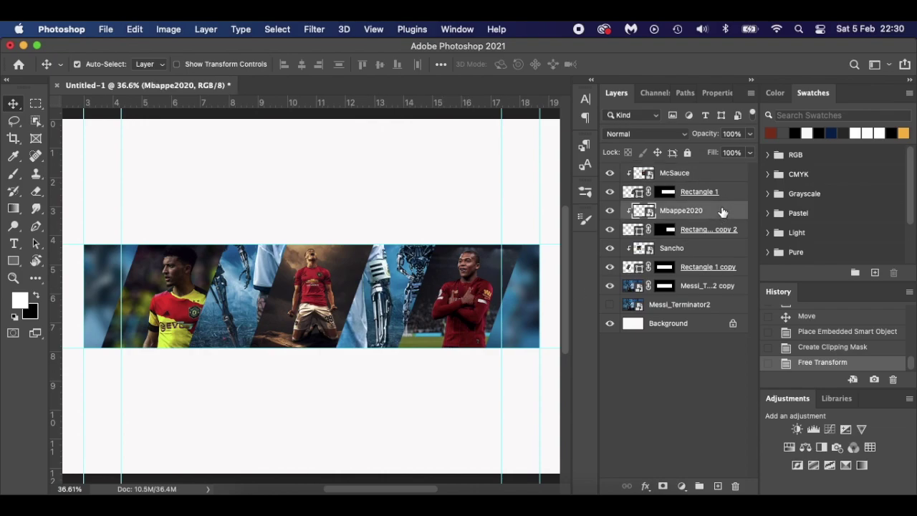
shift+click(724, 229)
key(super+t)
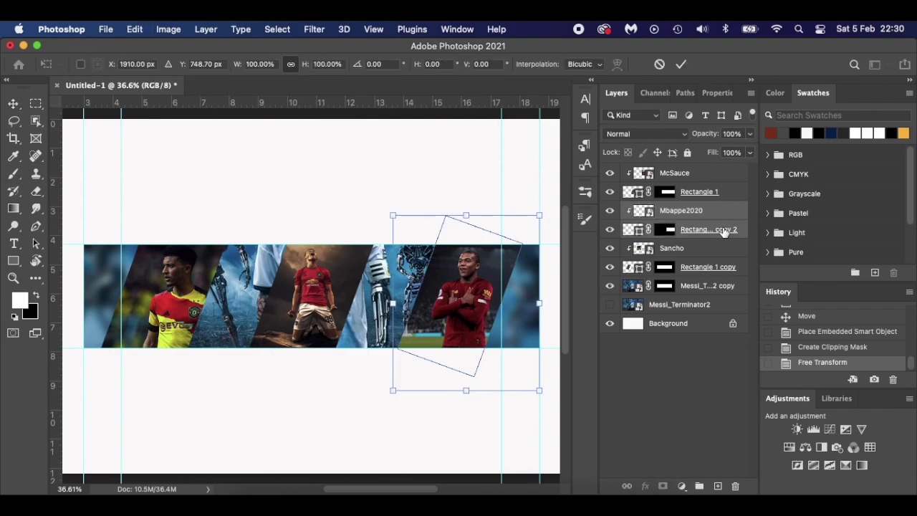
drag(478, 291, 461, 293)
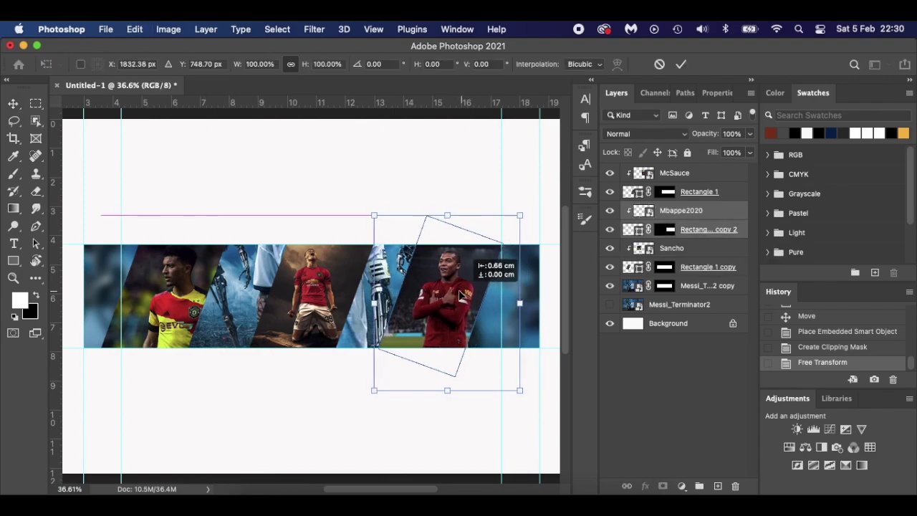
key(Return)
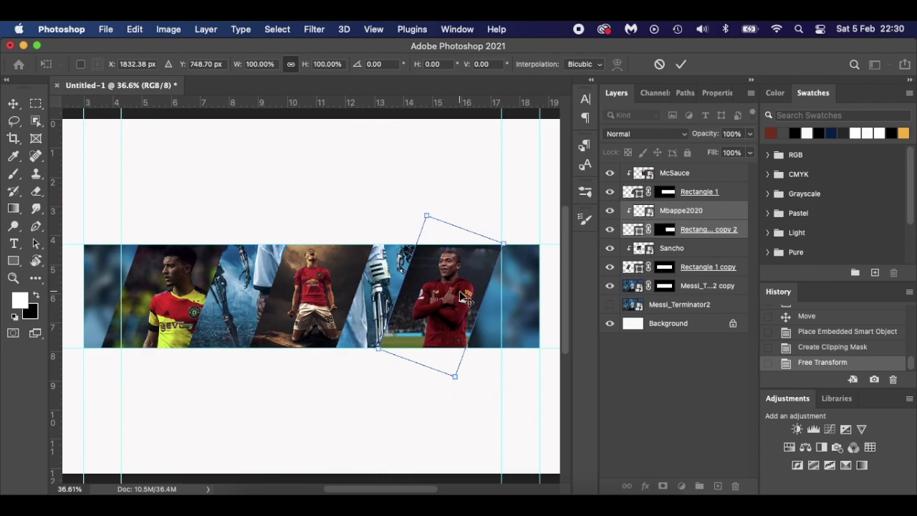
Move the Sancho photo and its panel shape to the right
click(167, 300)
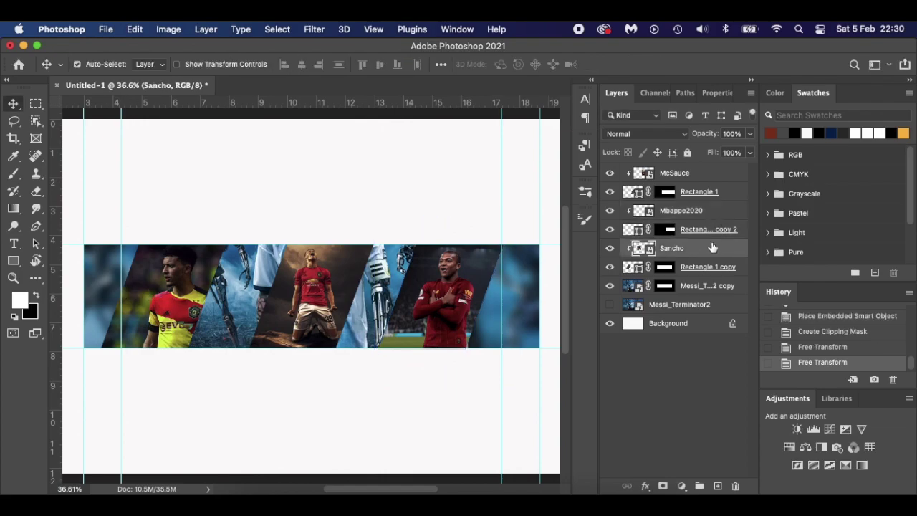
shift+click(709, 272)
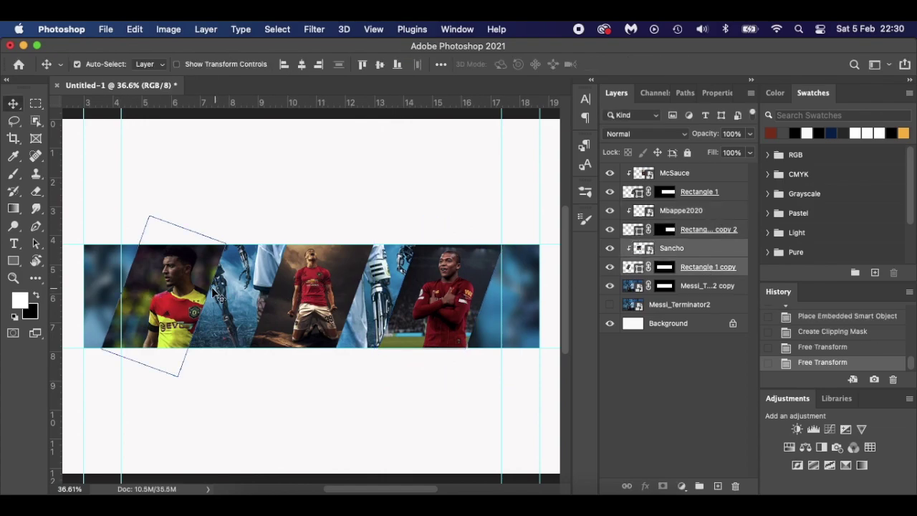
drag(194, 286, 210, 289)
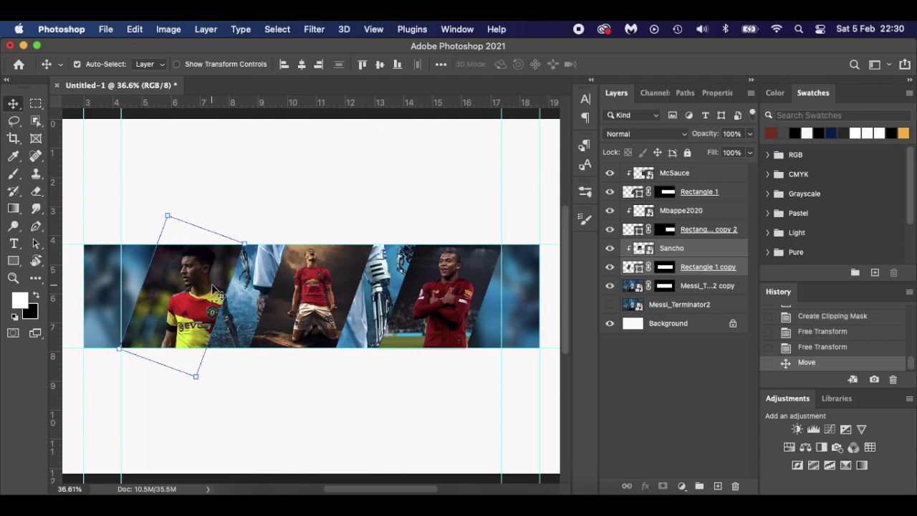
click(364, 438)
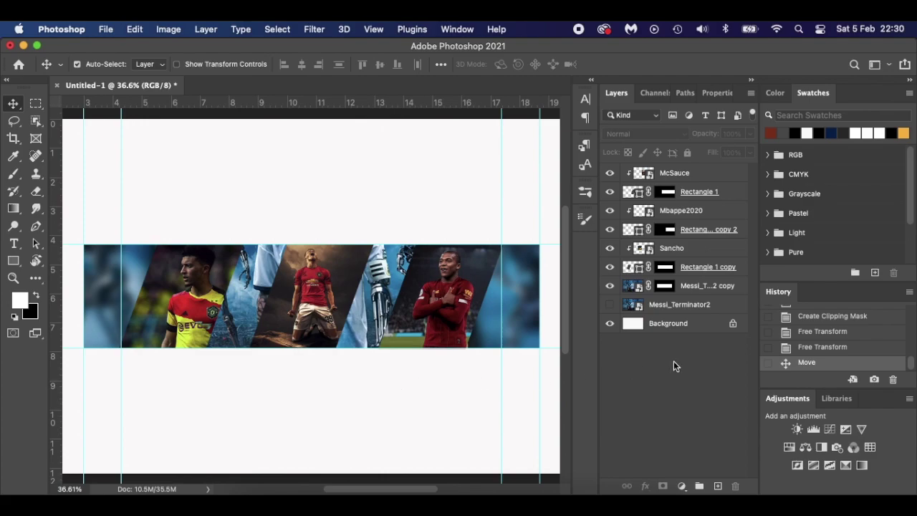
Make Messi_Terminator2 visible and preview the banner with guides briefly hidden
click(609, 305)
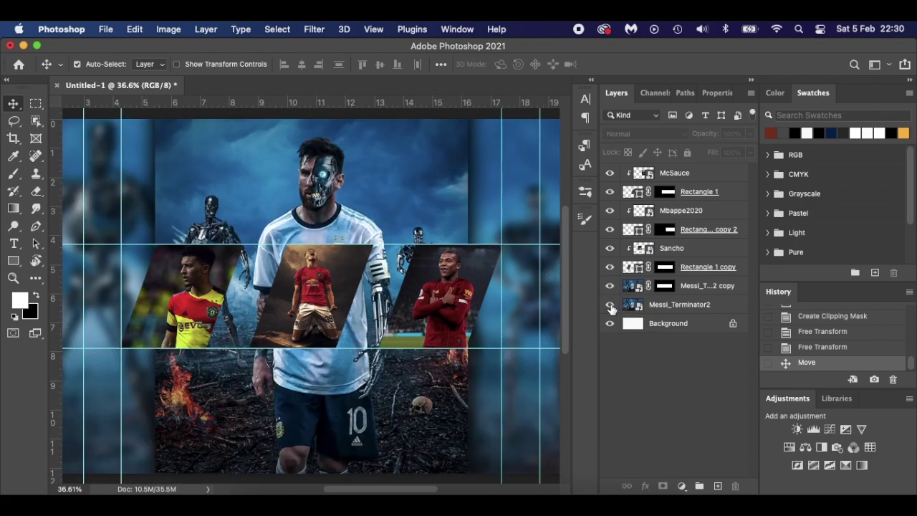
click(511, 394)
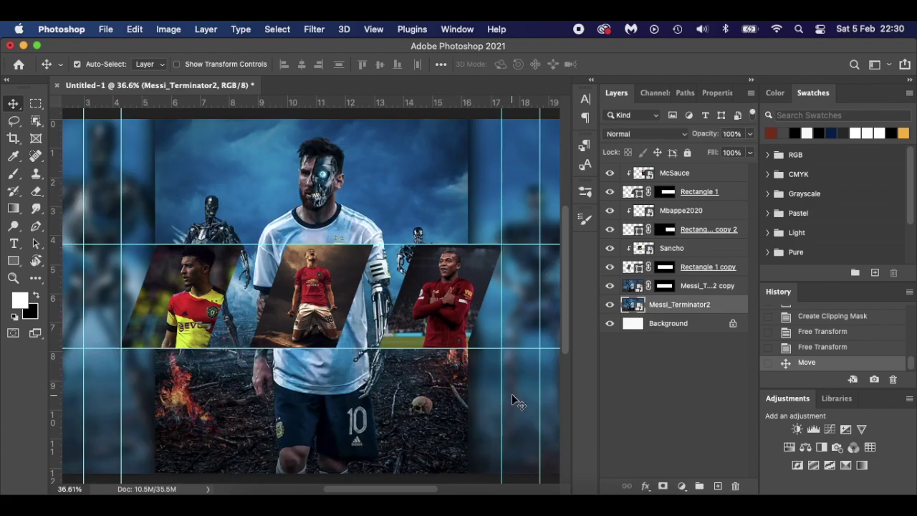
key(super+semicolon)
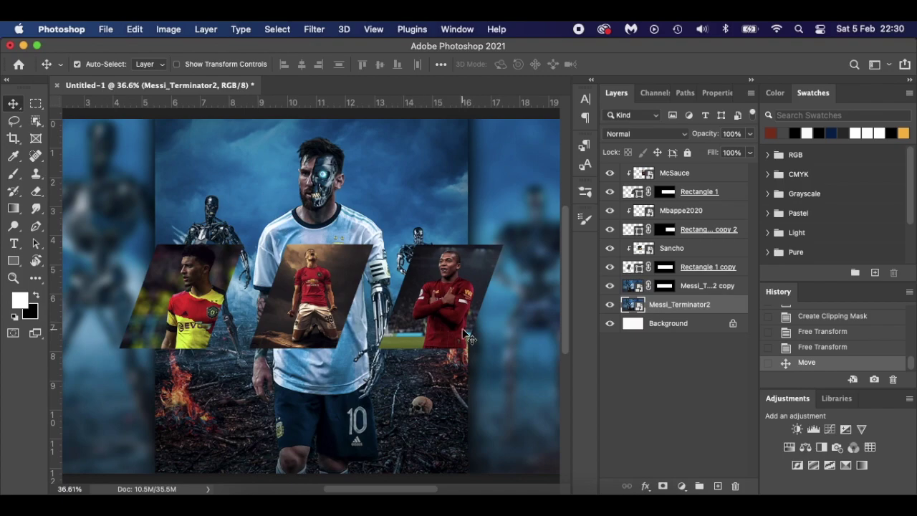
scroll(465, 336, down, 3)
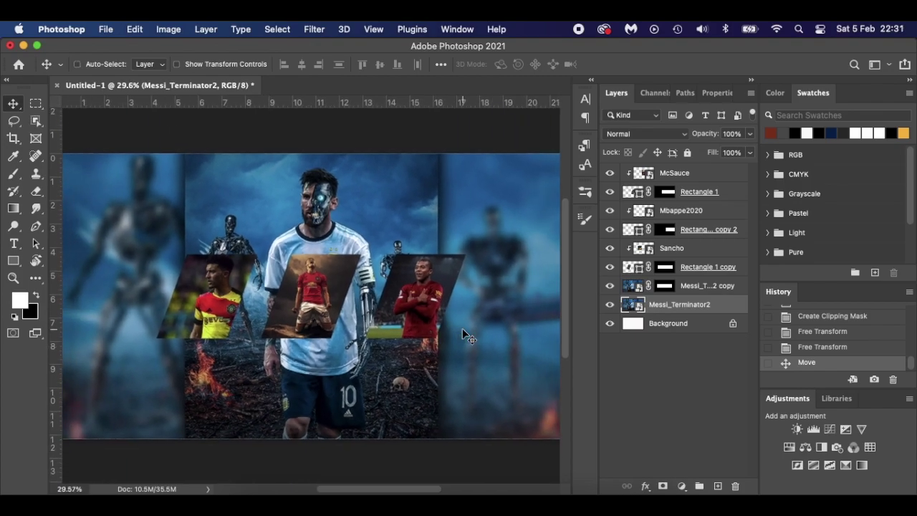
key(super+semicolon)
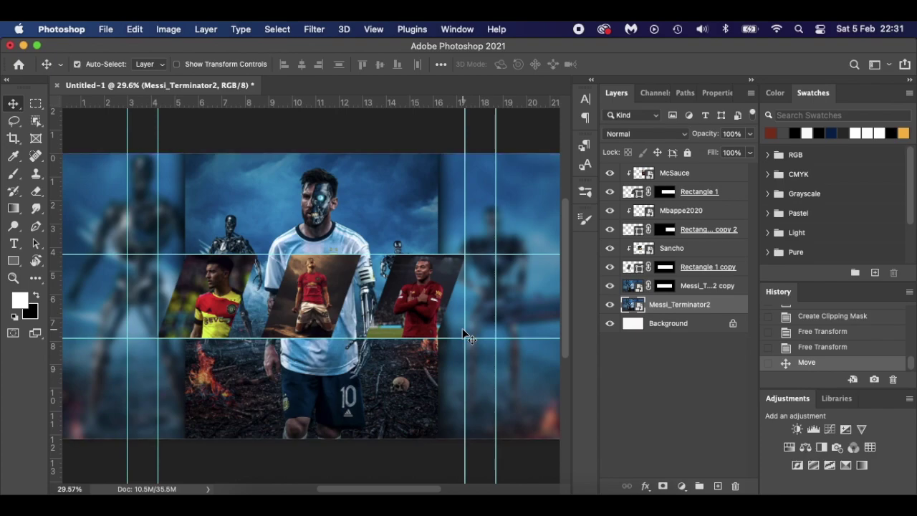
scroll(464, 335, down, 2)
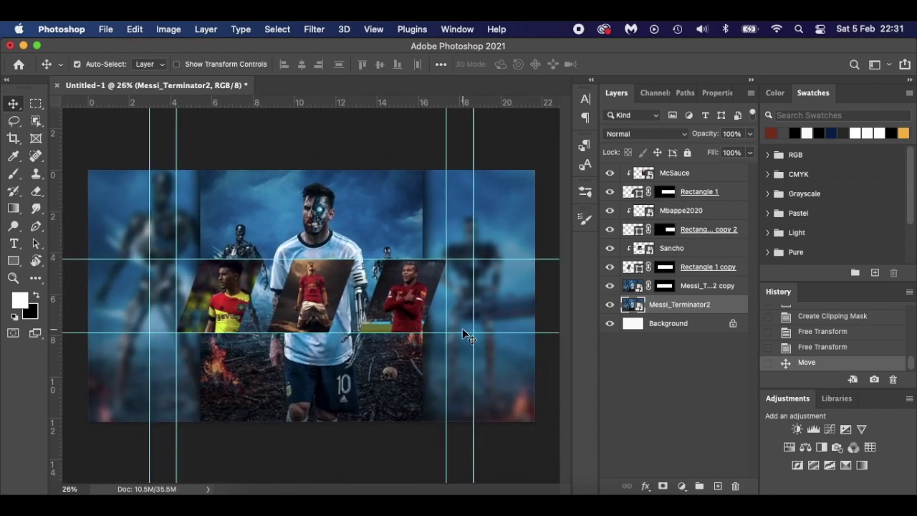